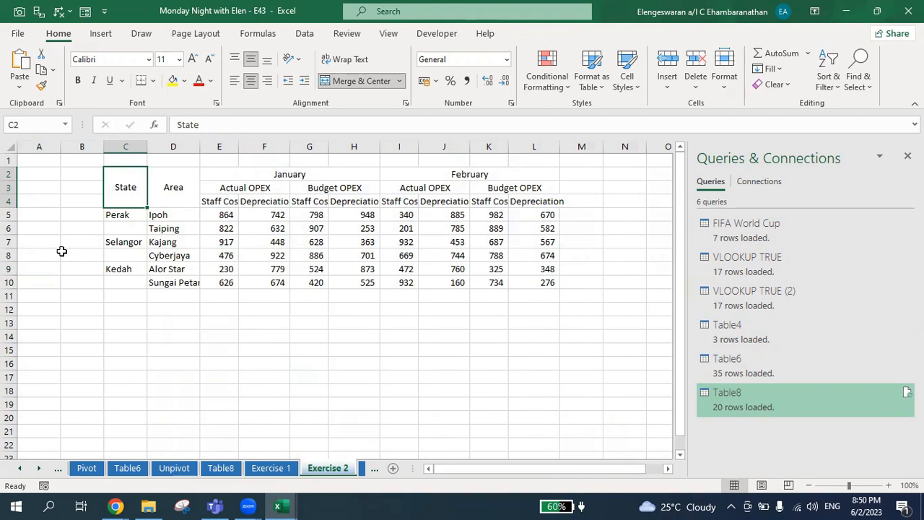
Step: Examine the State and Area entries of the OPEX table by moving through the cells
key(Down)
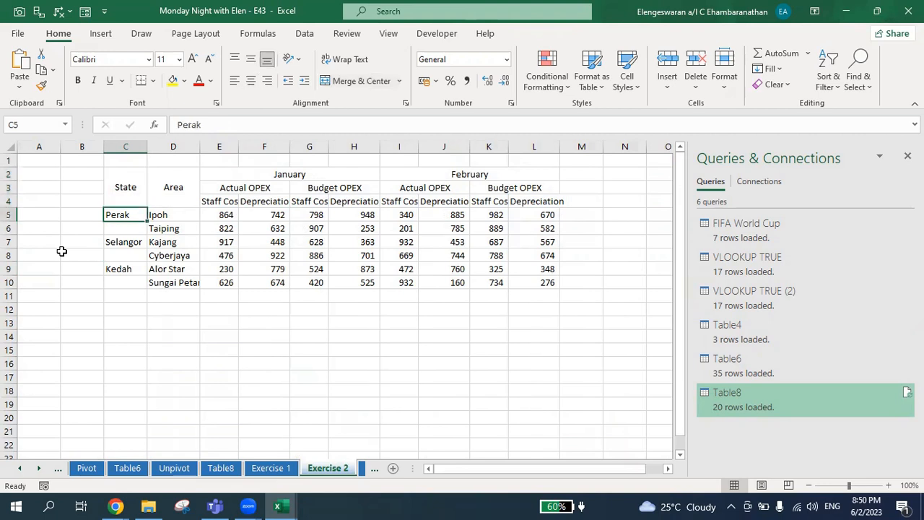
key(Down)
key(Down)
key(Down)
key(Down)
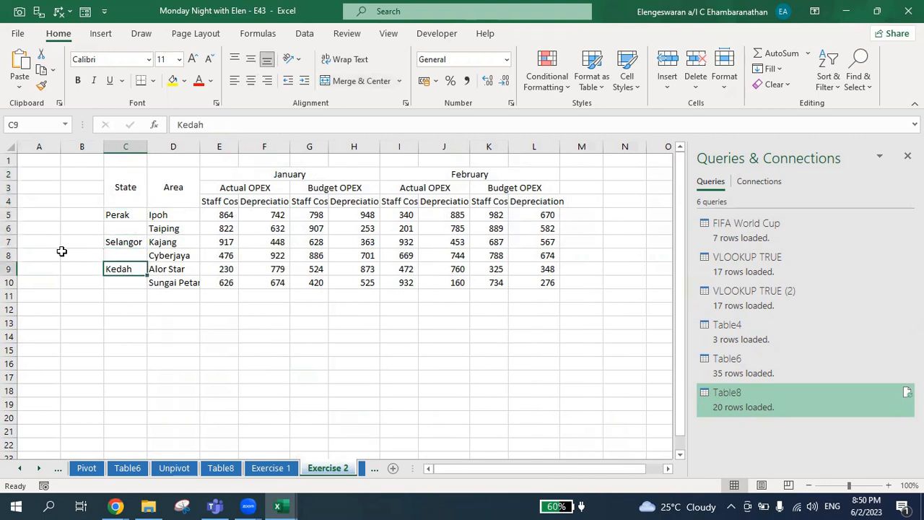
key(Up)
key(Up)
key(Up)
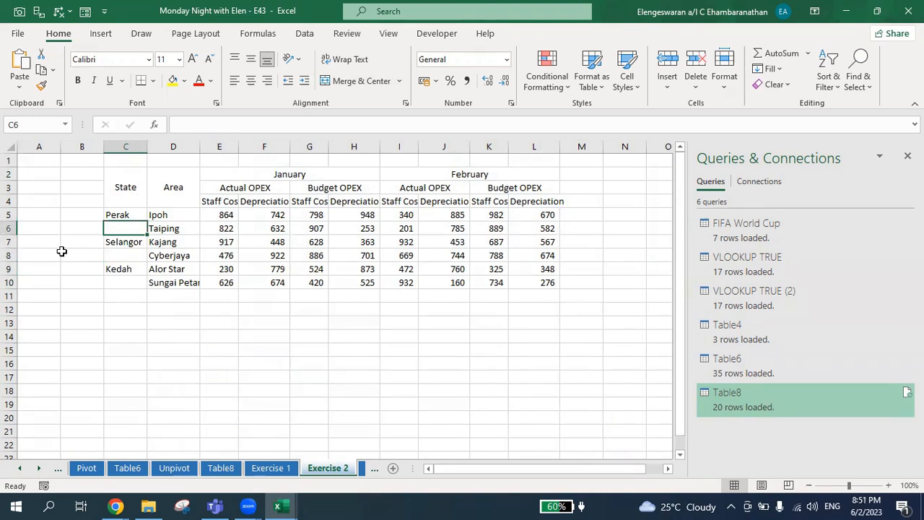
key(Right)
key(Up)
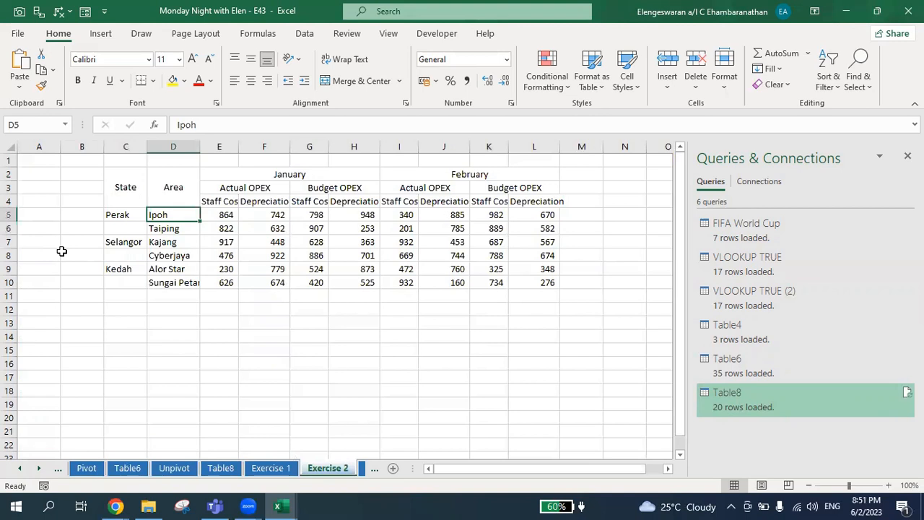
key(Down)
key(Down)
key(Down)
key(Down)
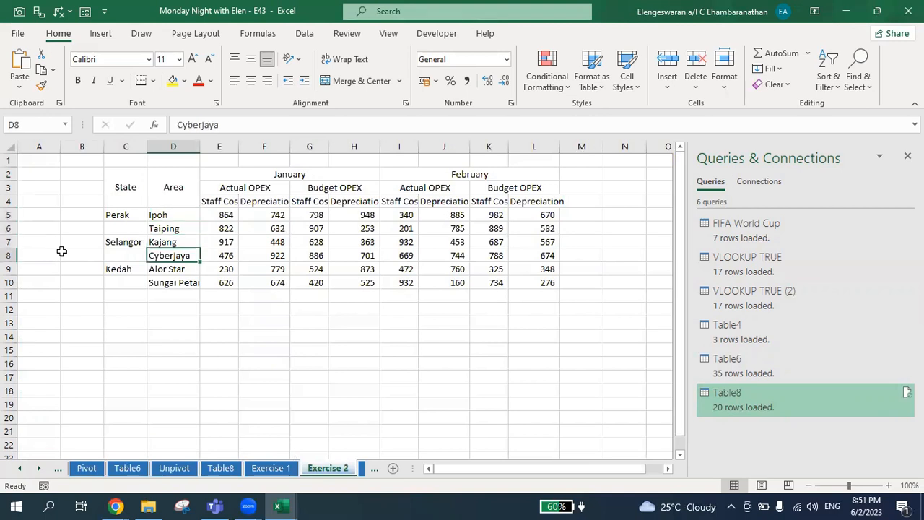
Step: Autofit the widths of the Area and Staff Cost columns
double_click(200, 147)
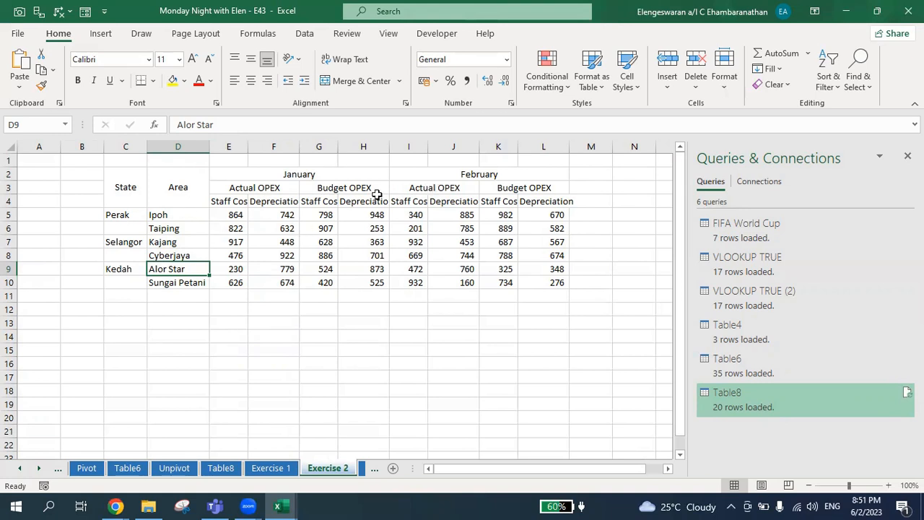
click(229, 230)
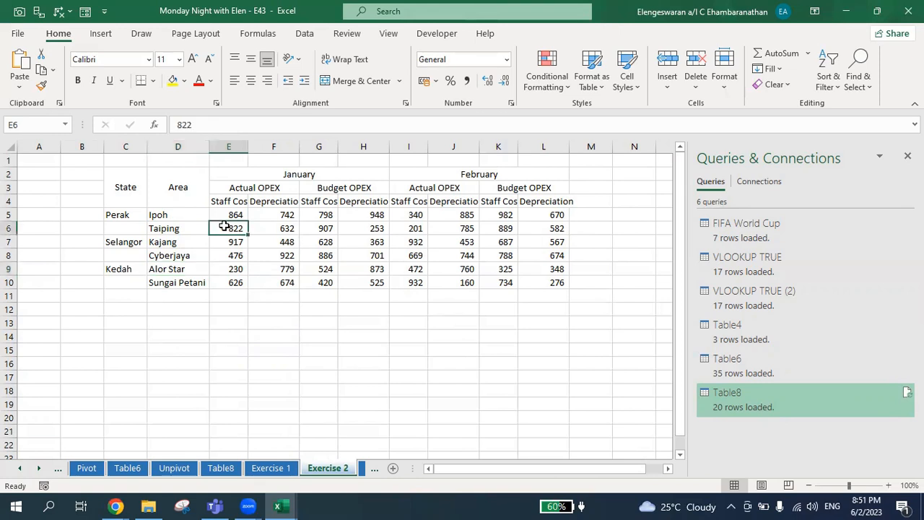
double_click(247, 142)
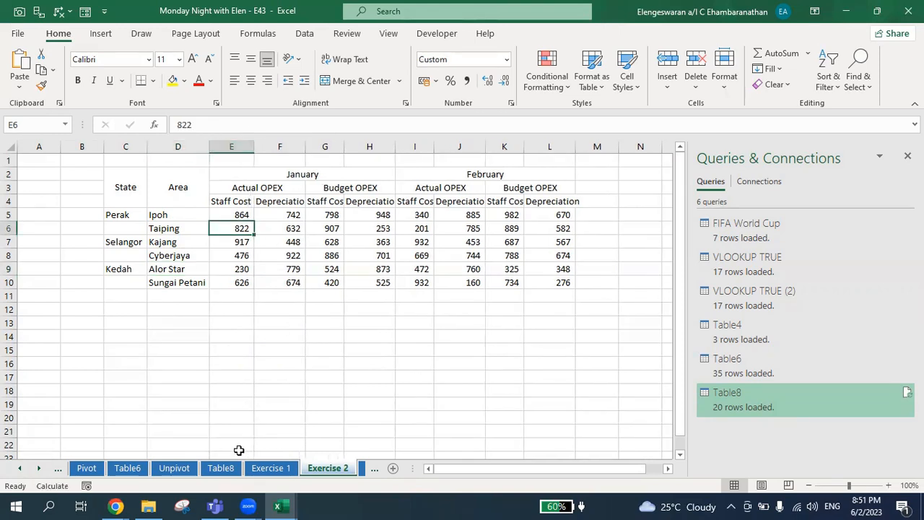
click(221, 468)
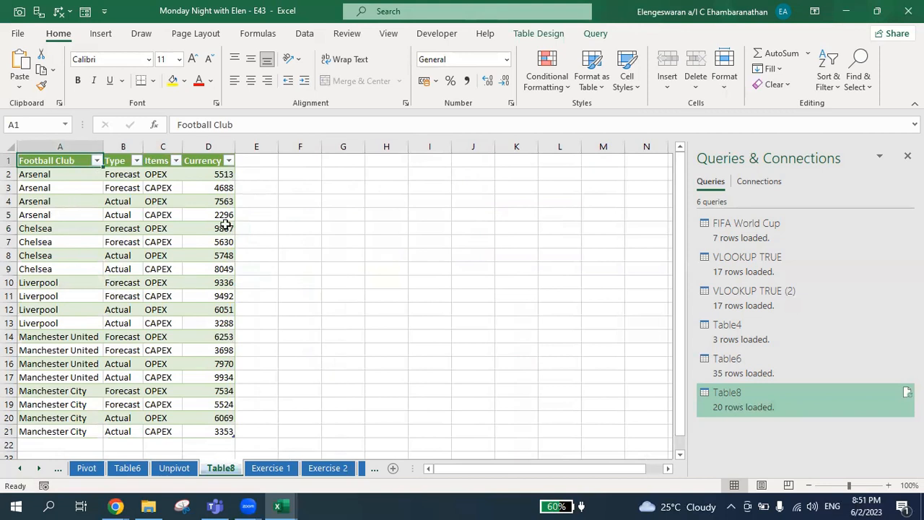
click(326, 468)
key(Left)
key(Up)
key(Left)
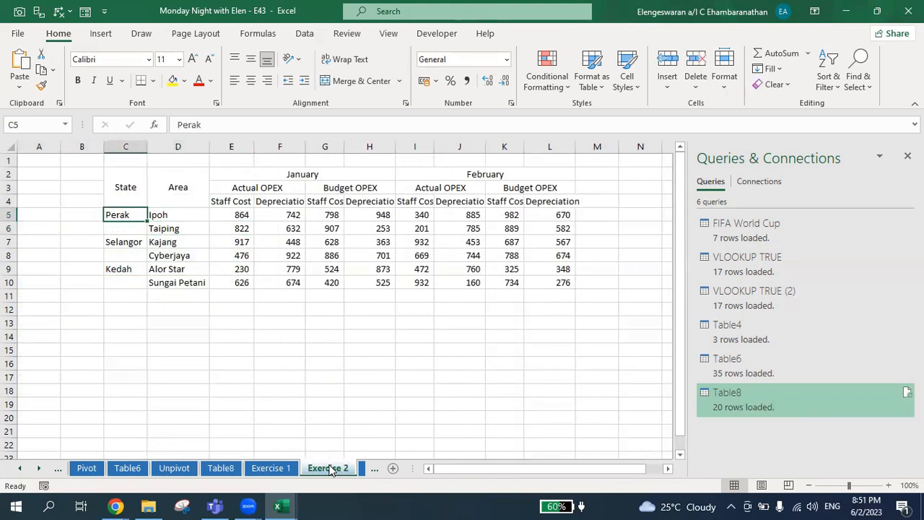
key(Up)
key(Right)
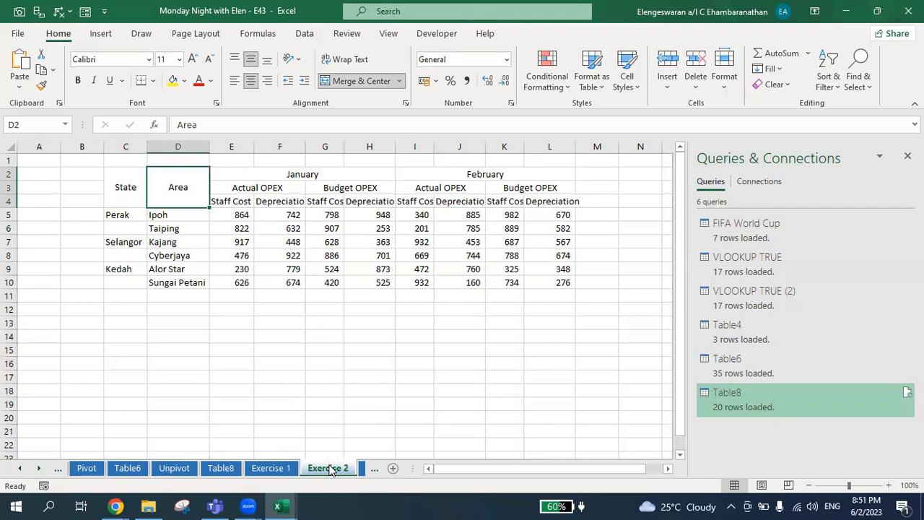
Step: Inspect the merged header cells for State, Area, the months and the Actual and Budget OPEX groups
click(305, 33)
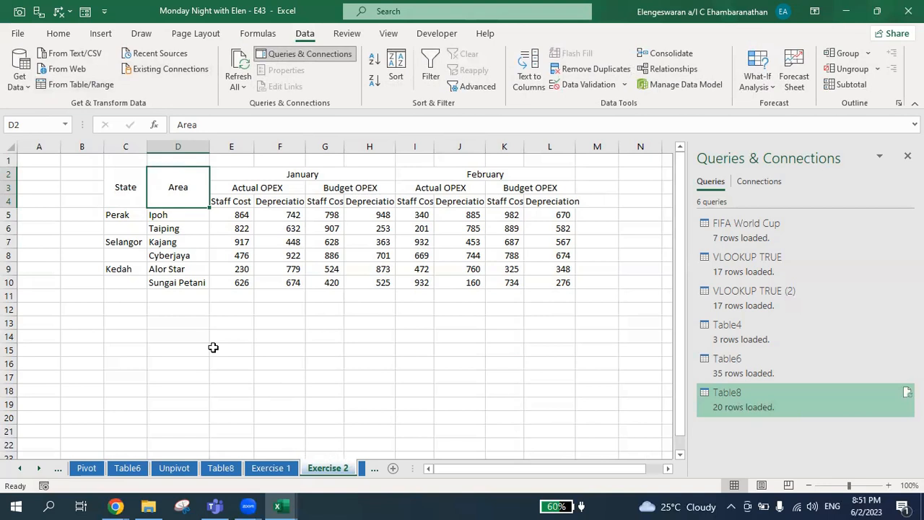
click(133, 196)
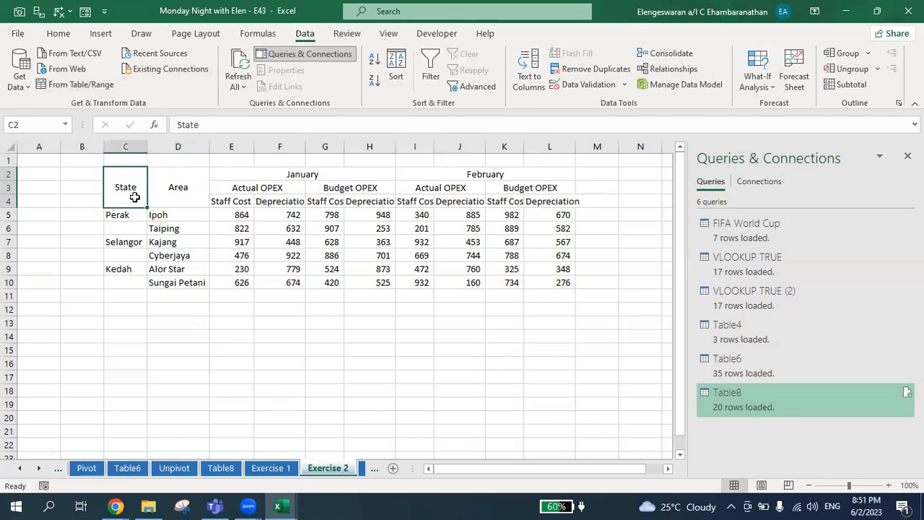
key(shift+Down)
key(shift+Down)
key(shift+Down)
key(shift+Down)
key(shift+Down)
key(Right)
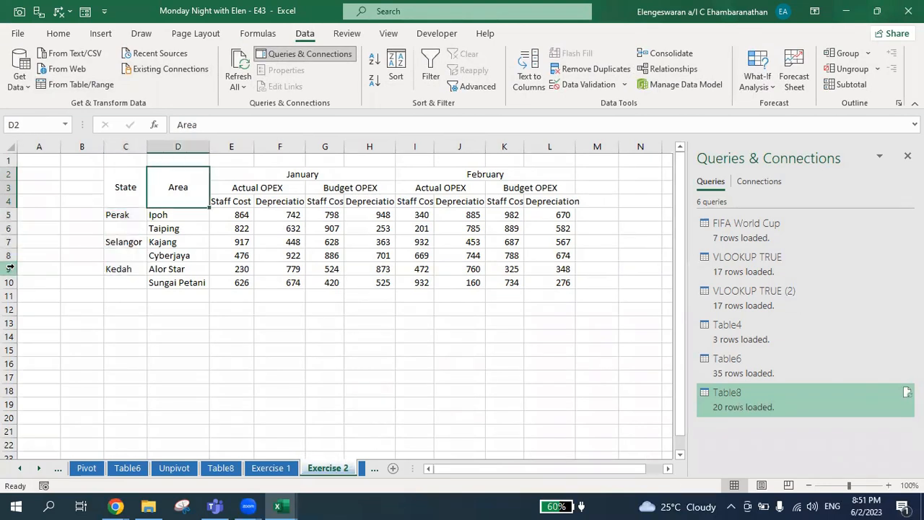
key(shift+Down)
key(shift+Down)
key(shift+Down)
key(shift+Down)
key(Right)
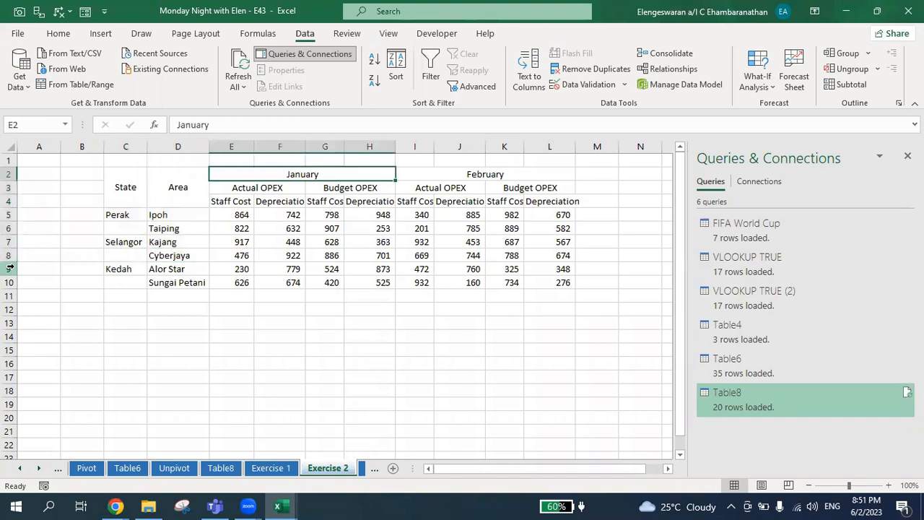
key(Right)
key(Down)
key(Left)
key(Left)
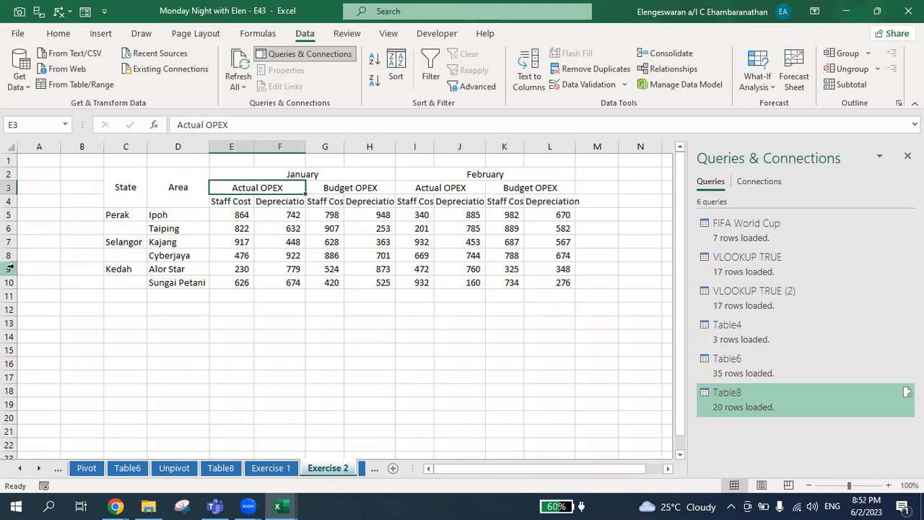
key(Right)
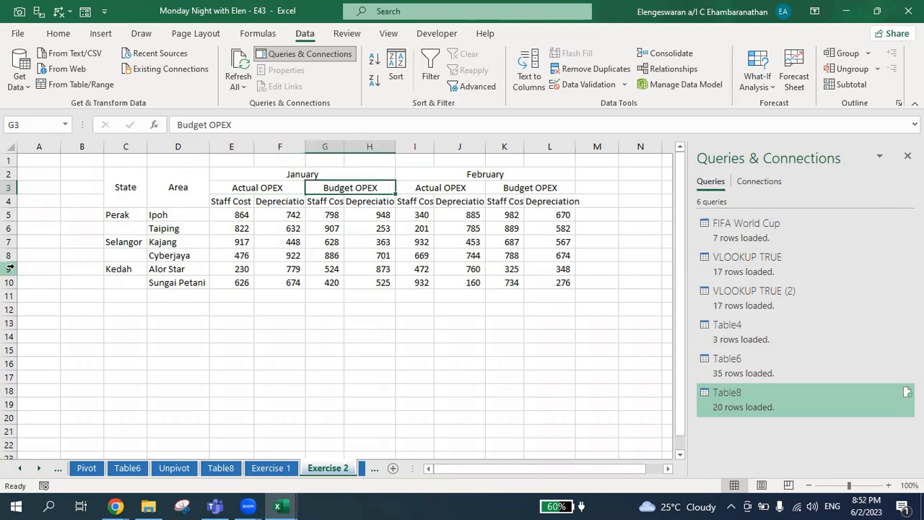
key(Left)
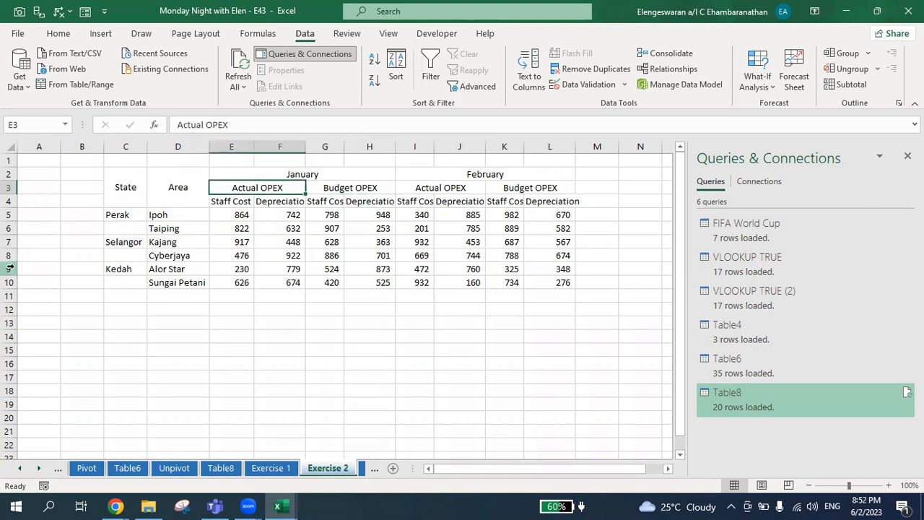
key(Down)
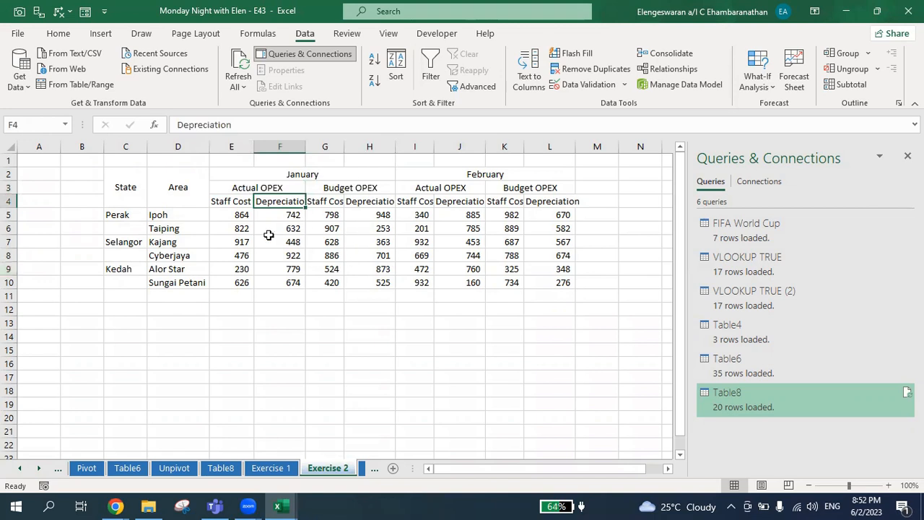
Step: Load the whole range C2:L10 into Power Query as a table without headers
click(150, 180)
key(ctrl+a)
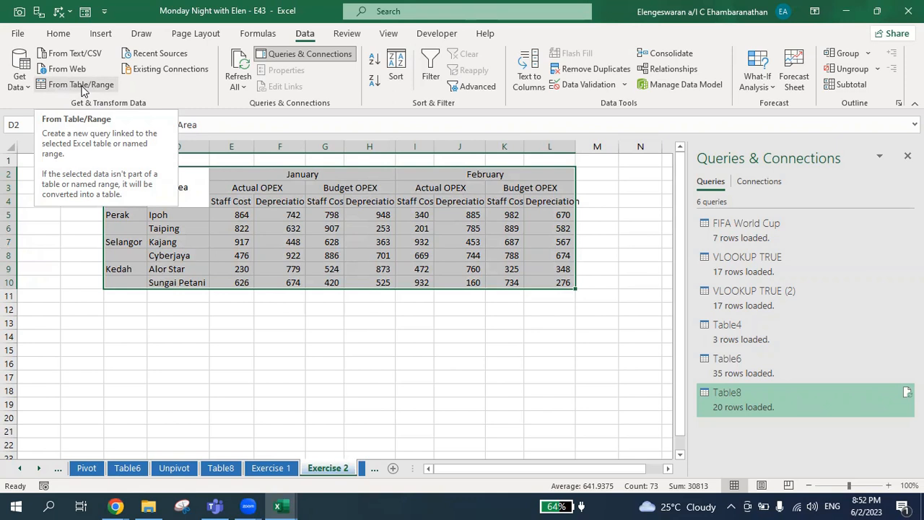
click(81, 87)
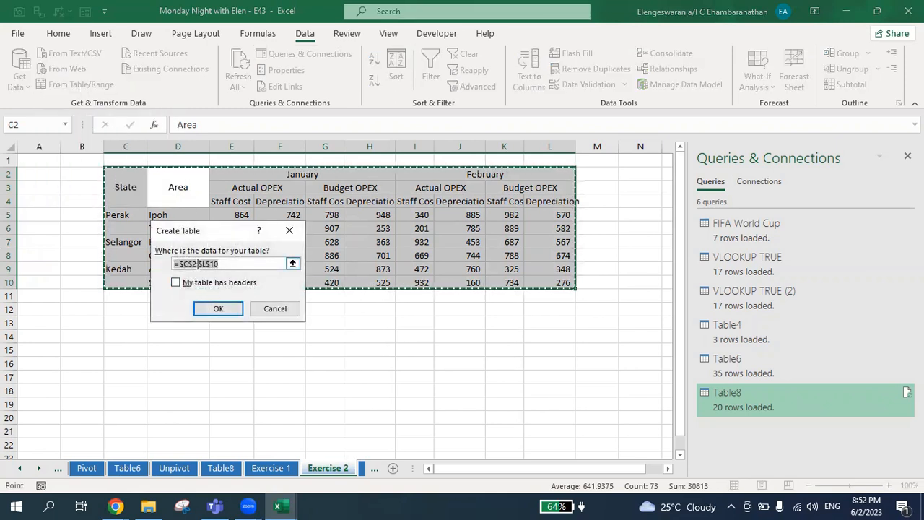
click(217, 309)
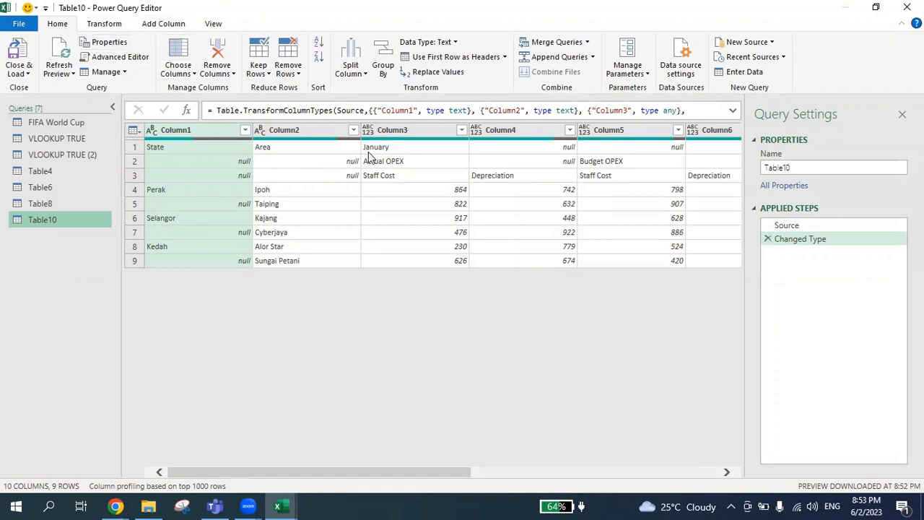
Step: Fill down the State names in Column1
drag(429, 473, 359, 489)
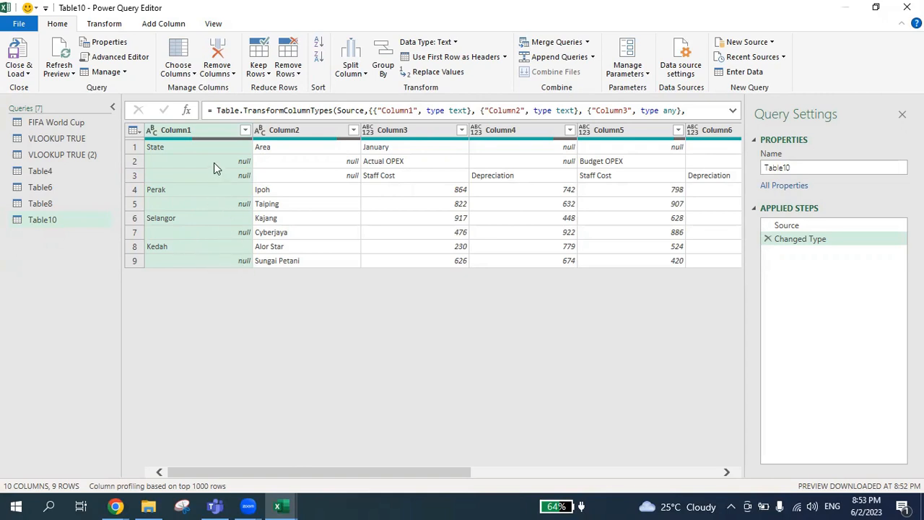
right_click(217, 132)
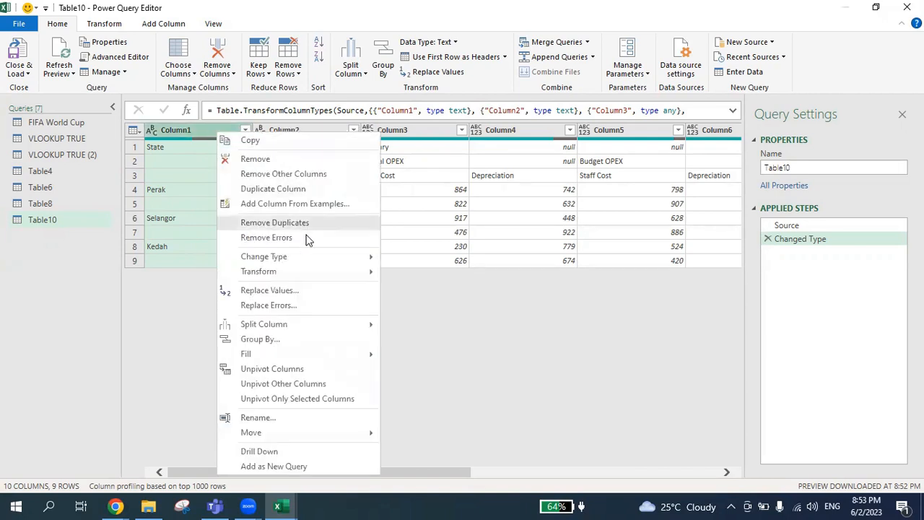
mouse_move(309, 355)
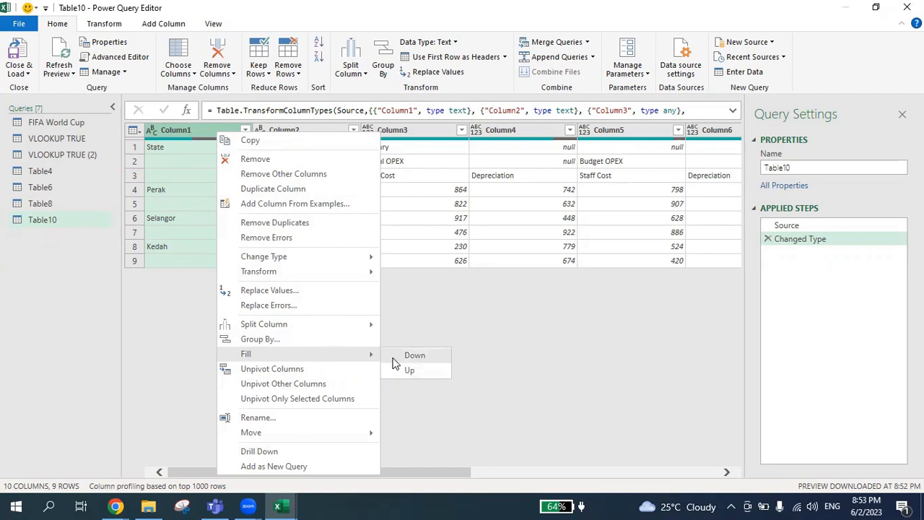
click(414, 356)
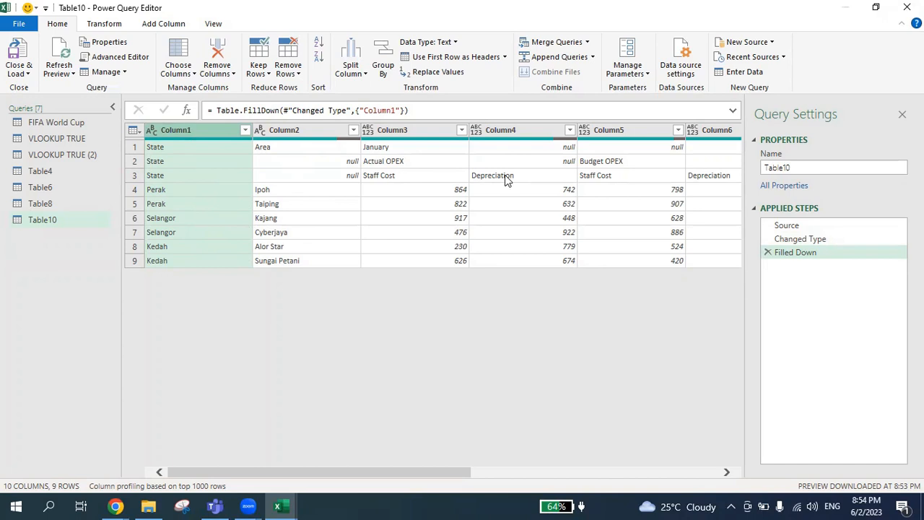
Step: Transpose the table and fill down the month names in the new Column1
click(108, 25)
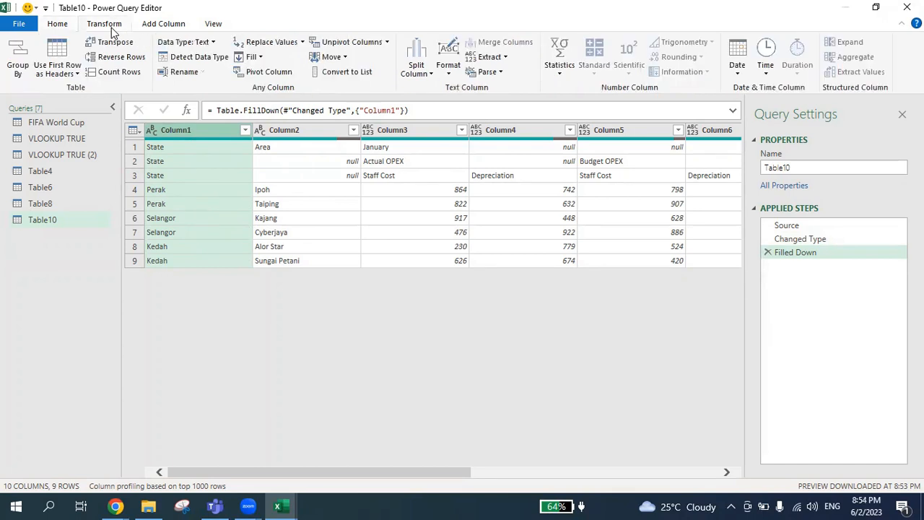
click(112, 43)
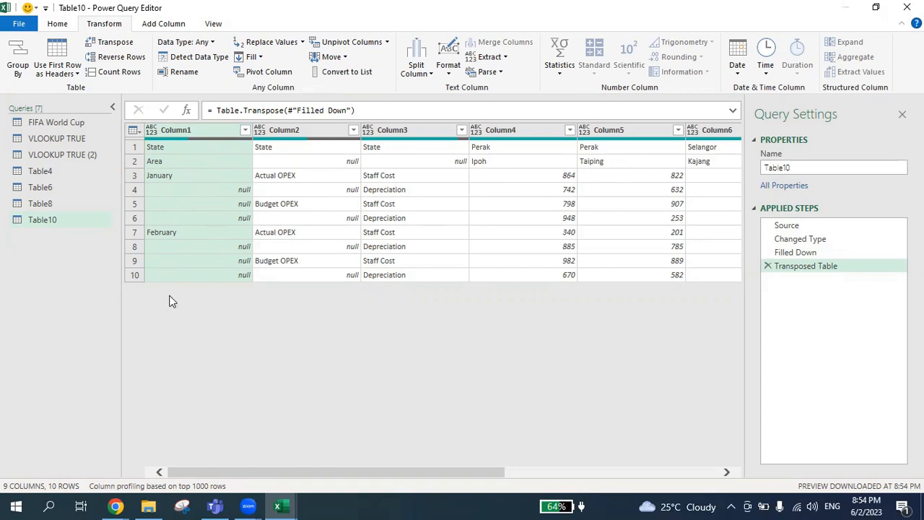
right_click(191, 135)
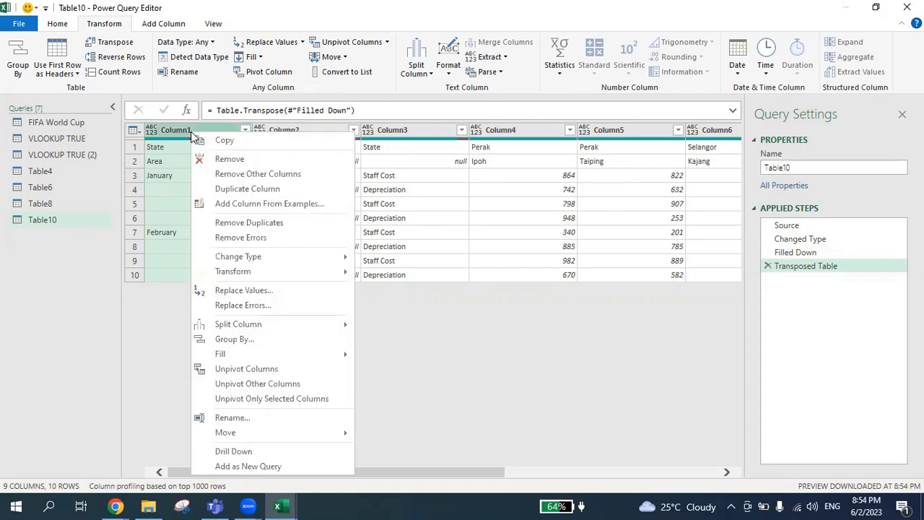
mouse_move(283, 351)
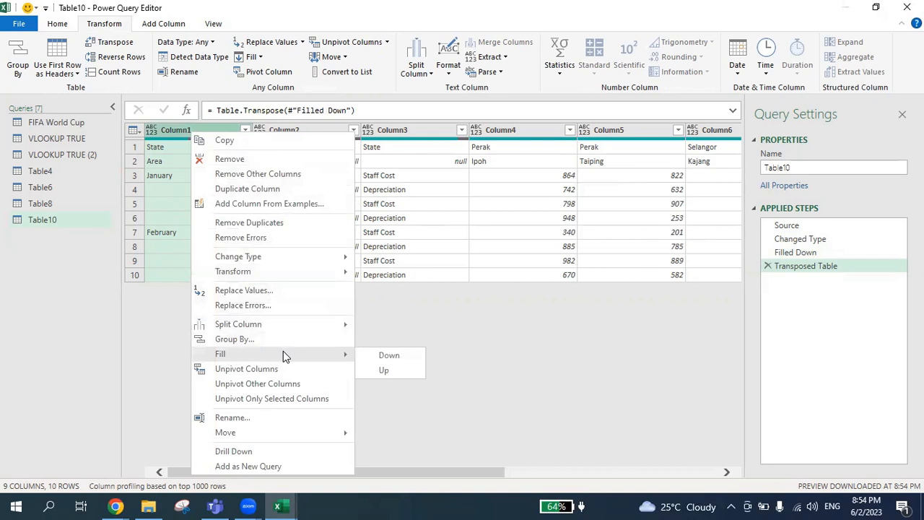
click(385, 356)
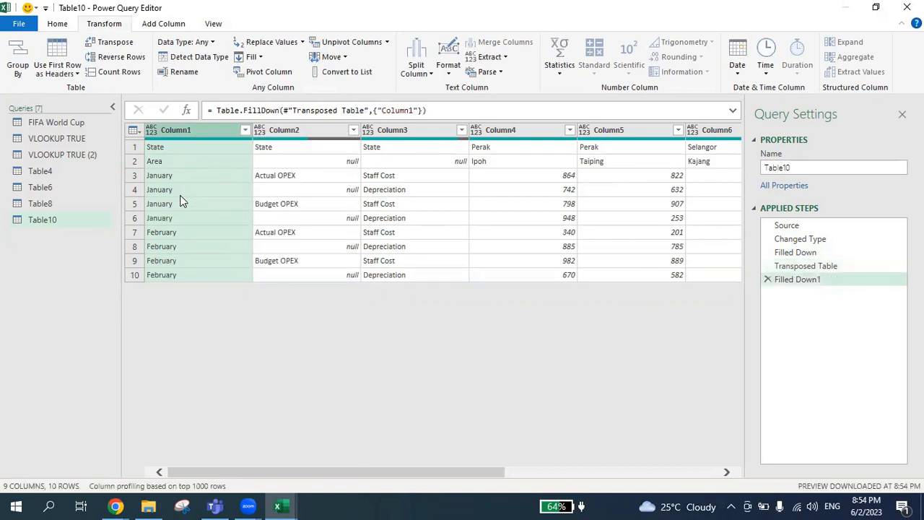
Step: Fill down the Actual OPEX and Budget OPEX labels in Column2
click(311, 205)
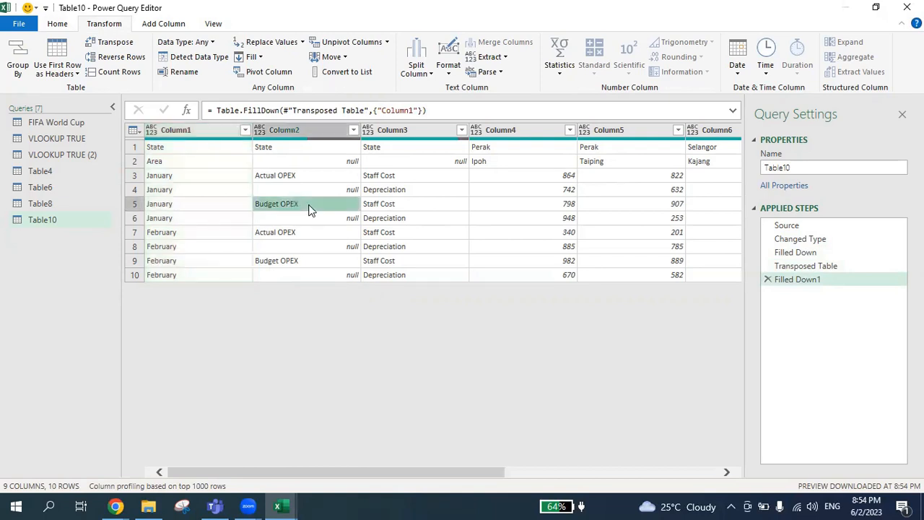
click(285, 132)
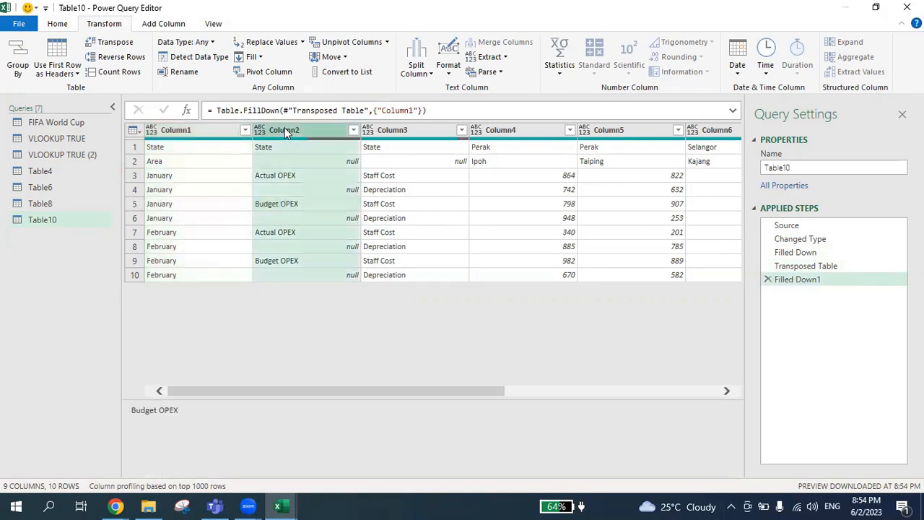
right_click(287, 132)
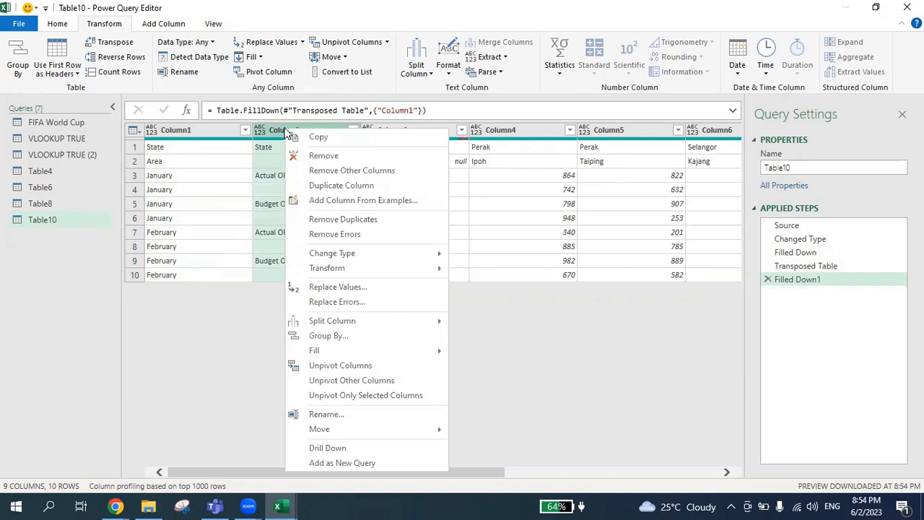
mouse_move(357, 350)
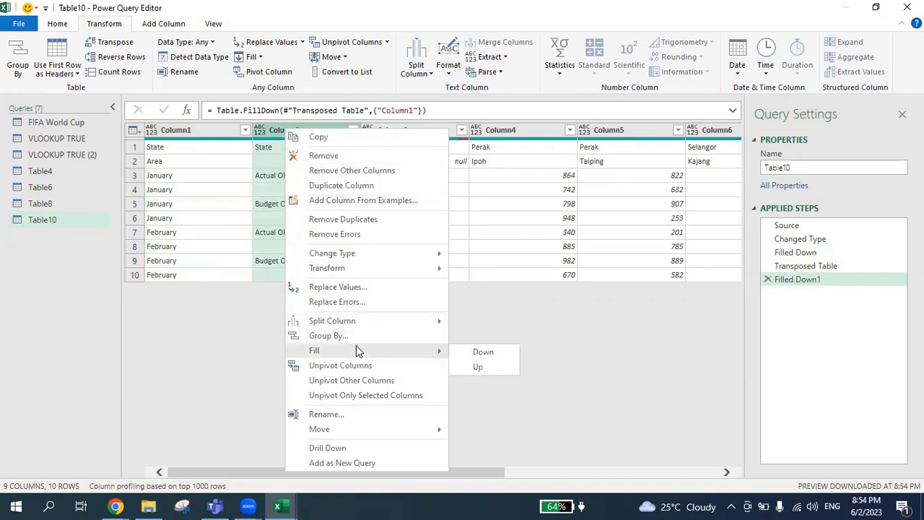
click(482, 352)
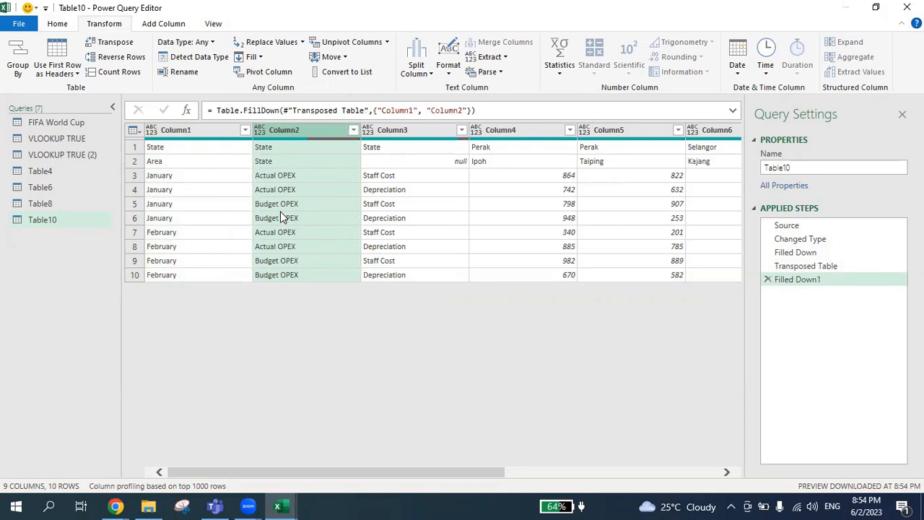
Step: Merge Column1, Column2 and Column3 into one column using a semicolon separator
click(167, 130)
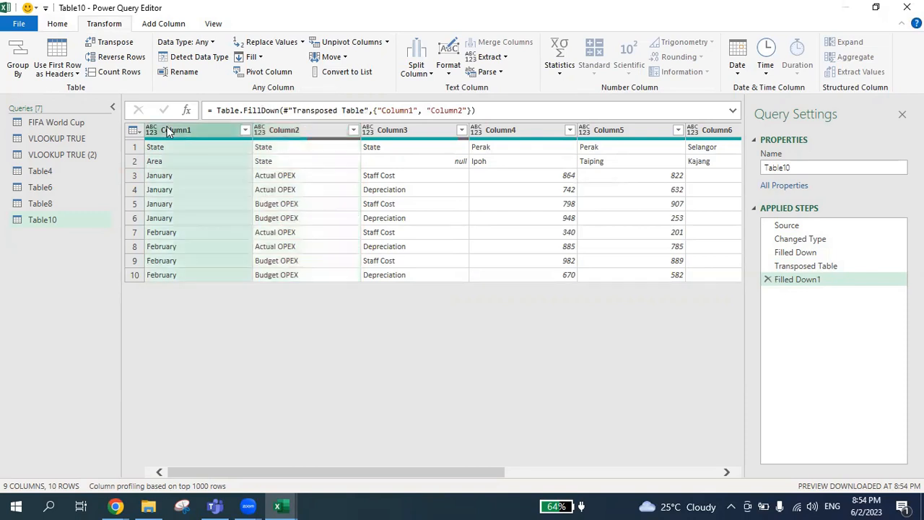
ctrl+click(291, 130)
ctrl+click(379, 130)
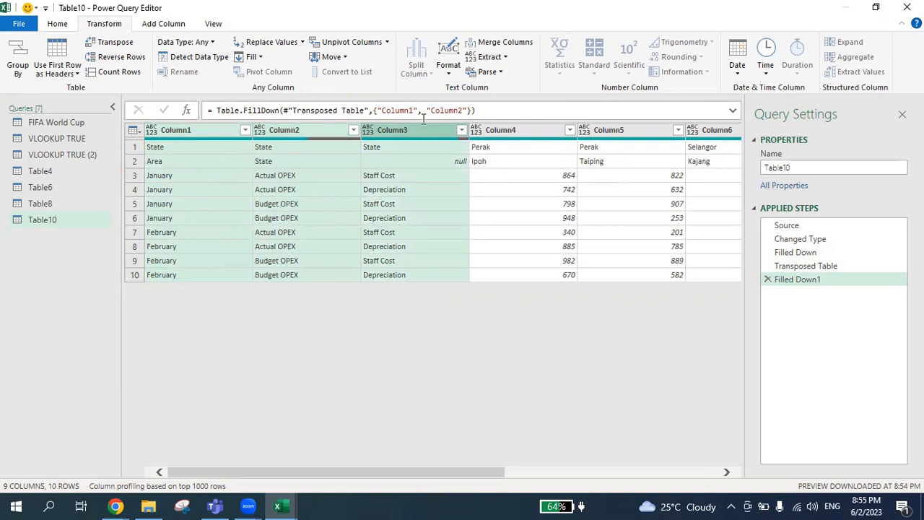
click(504, 42)
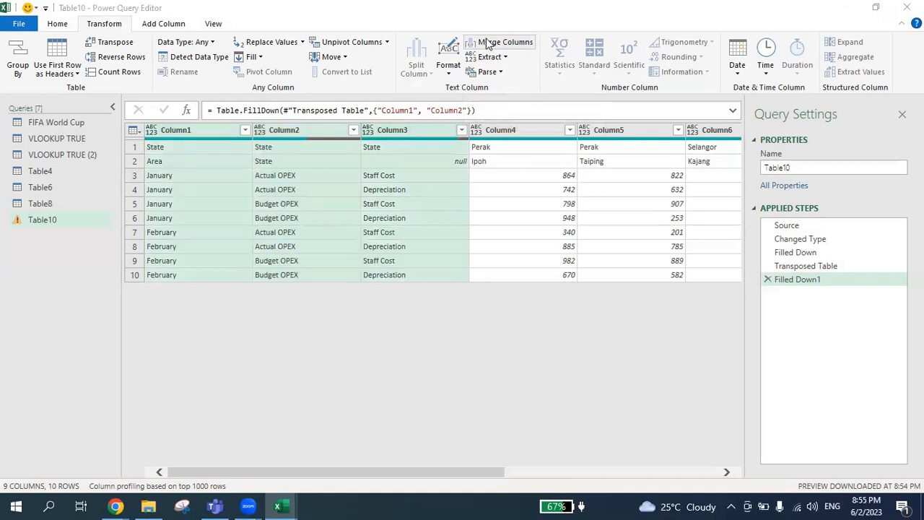
click(489, 44)
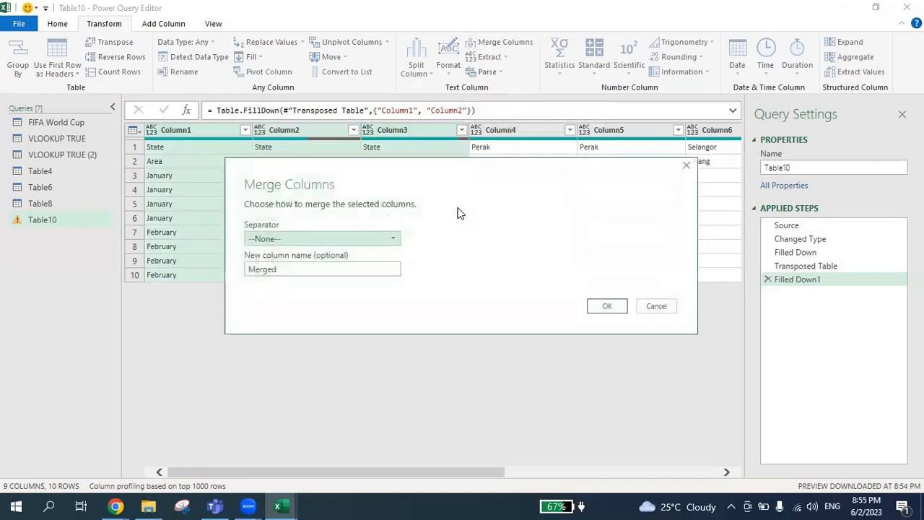
click(314, 237)
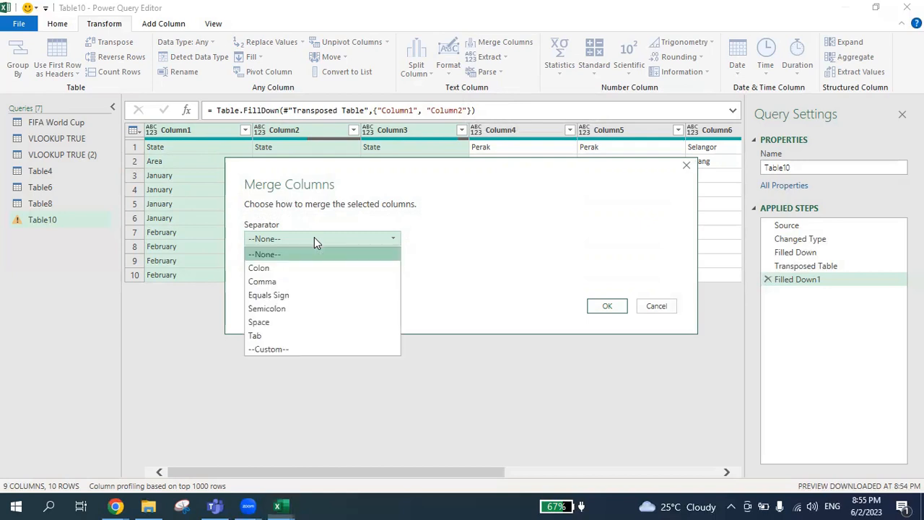
click(289, 308)
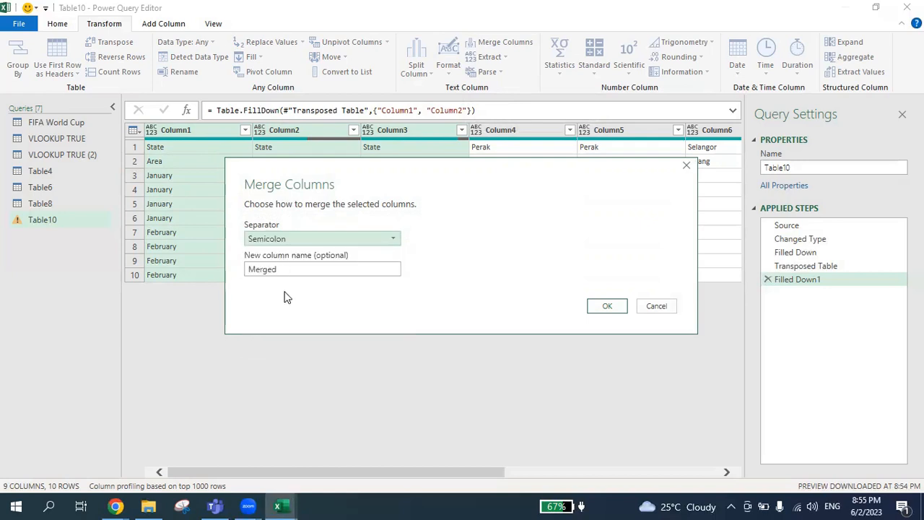
click(607, 307)
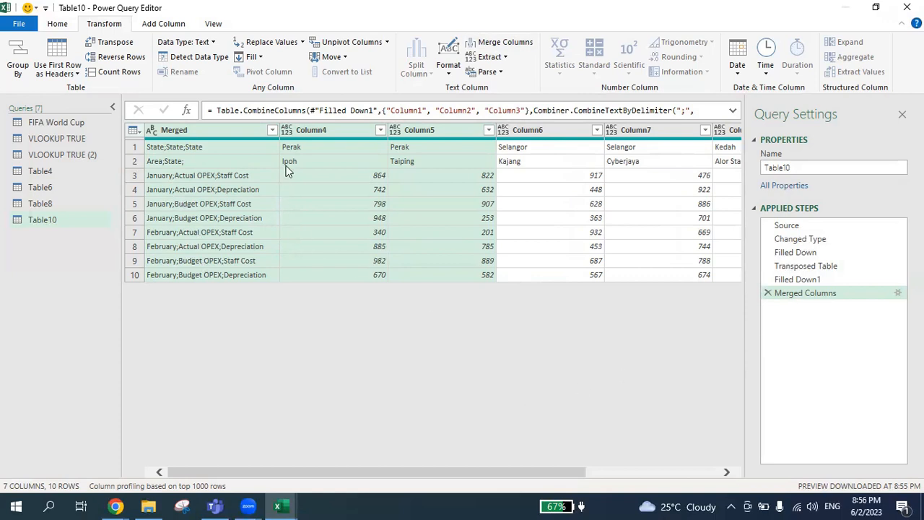
Step: Transpose the table back so states and areas run down the rows
click(58, 23)
click(94, 23)
click(110, 43)
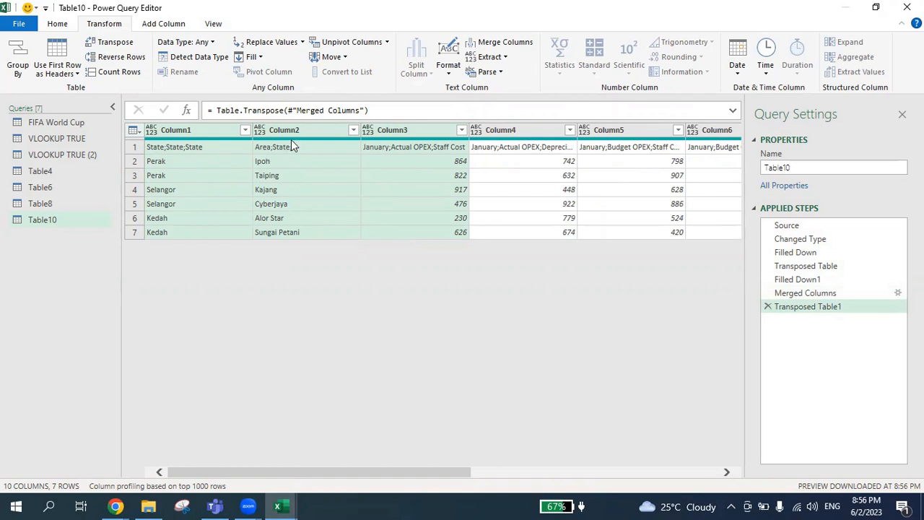
Step: Merge the state and area columns into one column using a semicolon separator
click(187, 130)
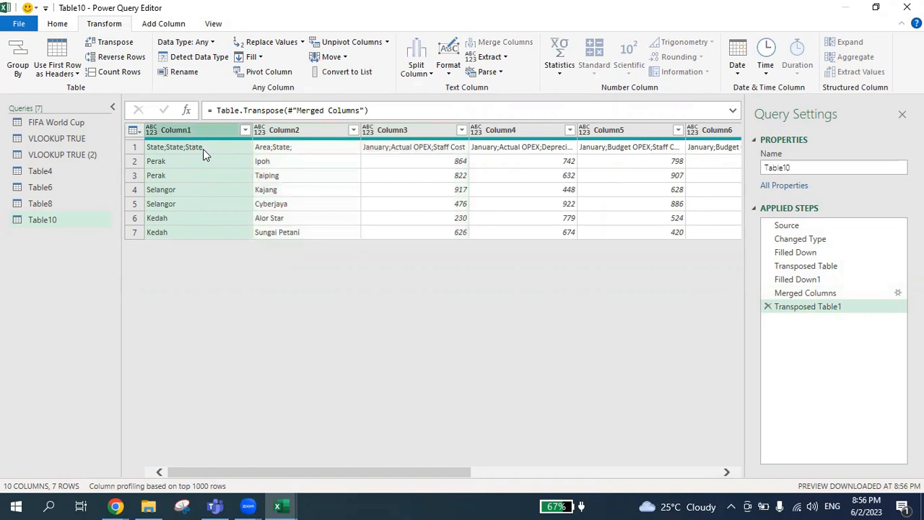
click(295, 129)
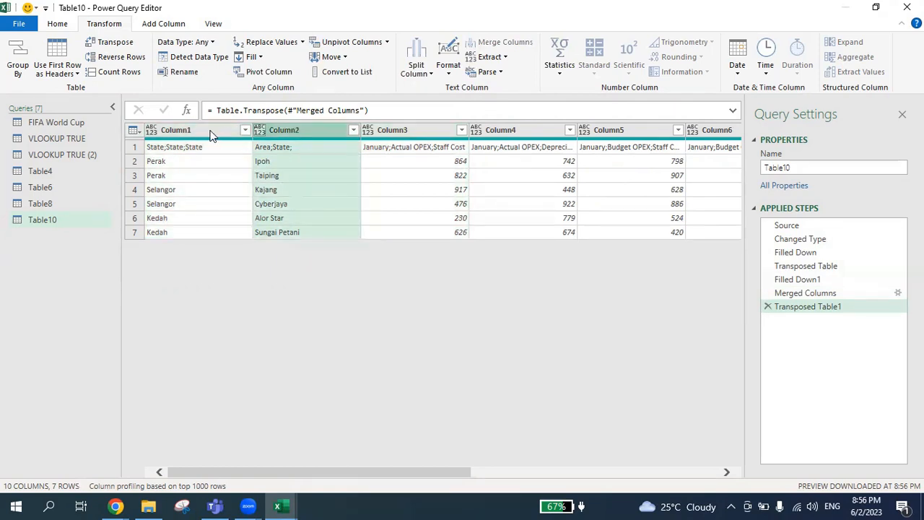
click(212, 135)
ctrl+click(282, 132)
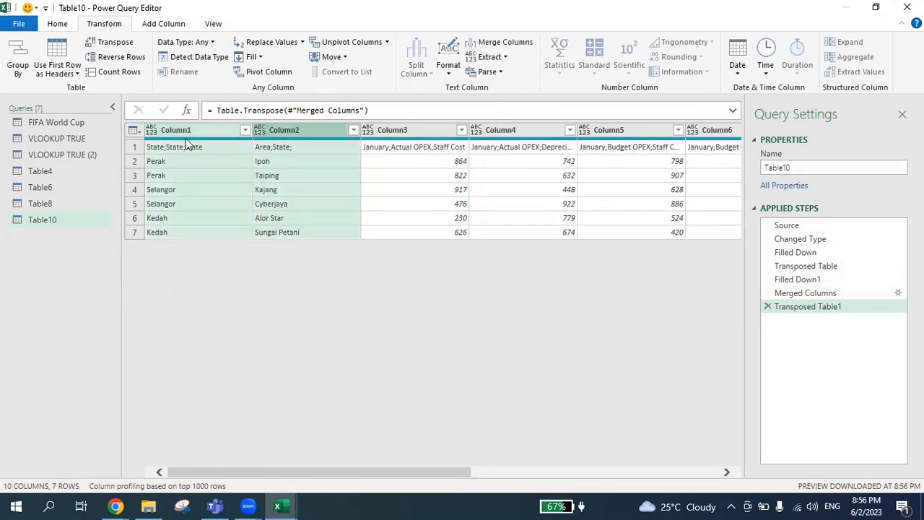
click(514, 45)
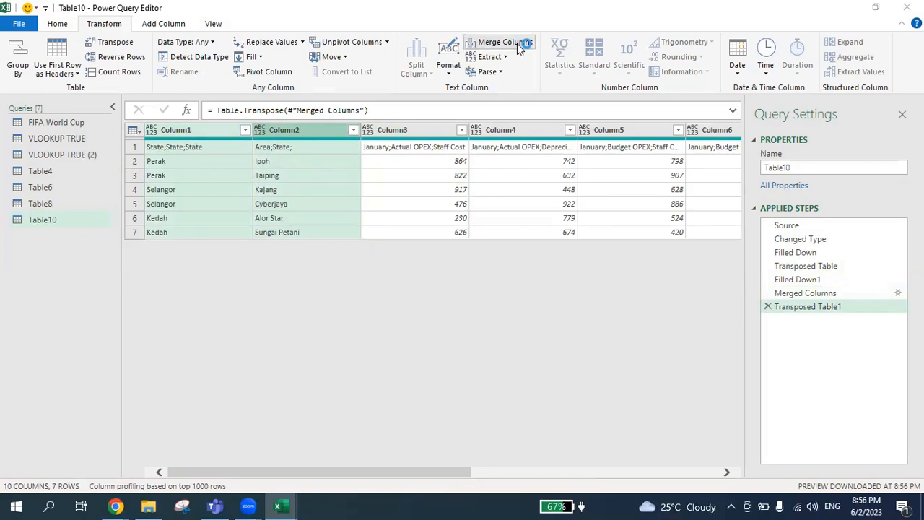
click(299, 242)
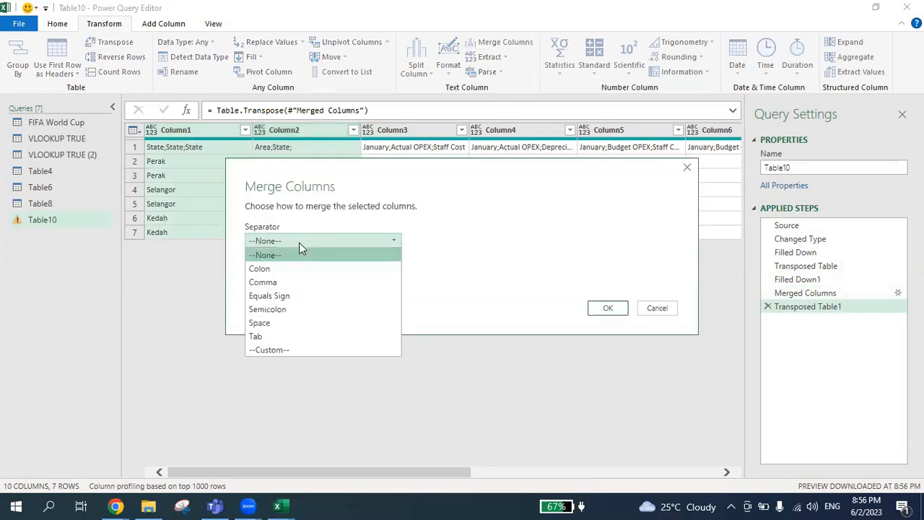
click(281, 307)
click(606, 309)
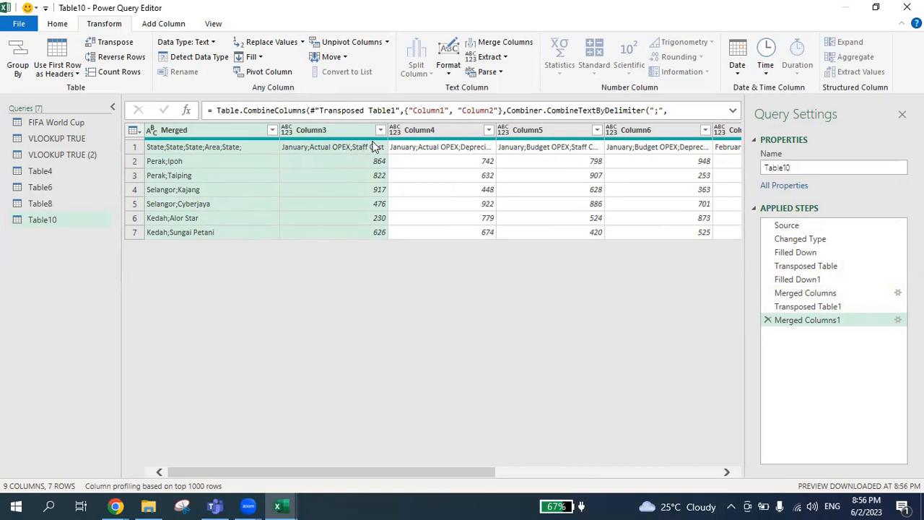
Step: Promote the first row to column headers
click(57, 23)
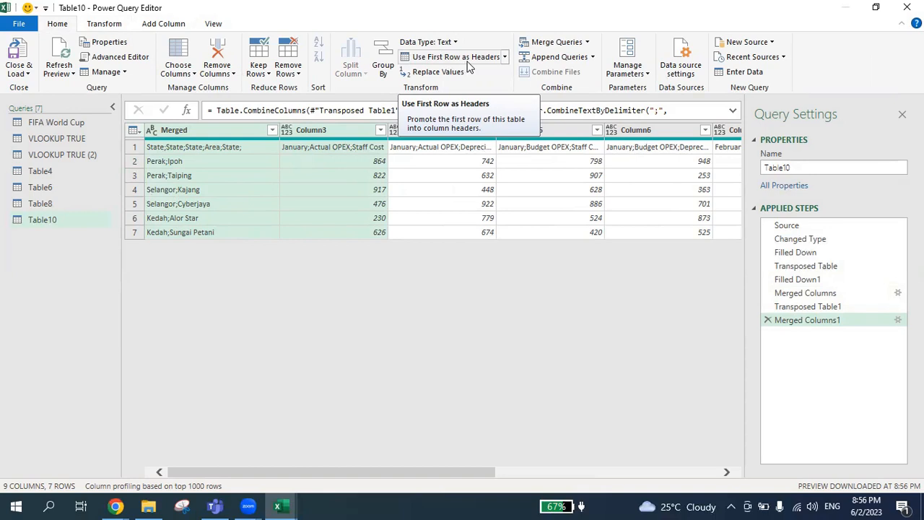
click(199, 134)
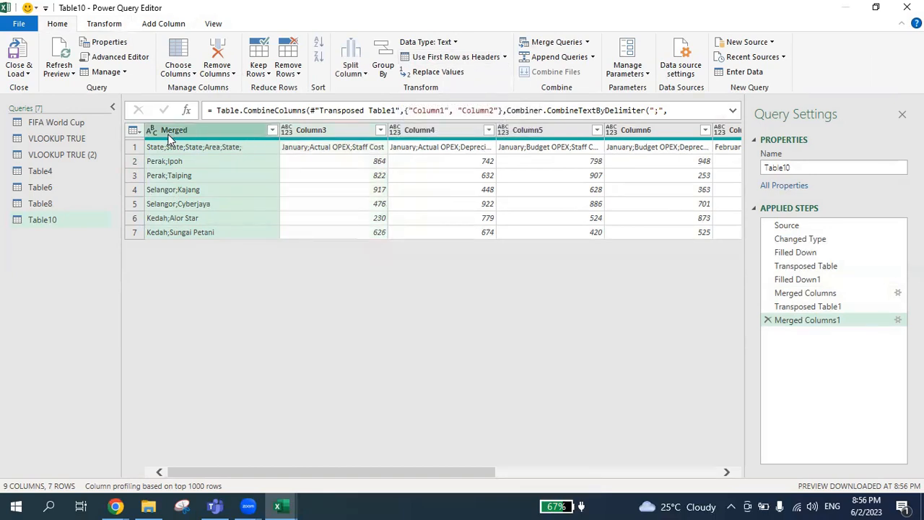
click(344, 131)
click(421, 133)
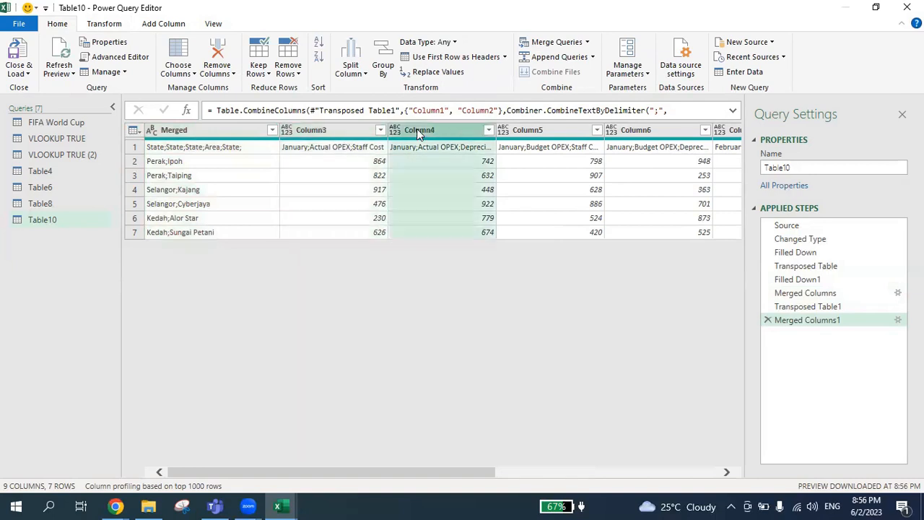
click(546, 132)
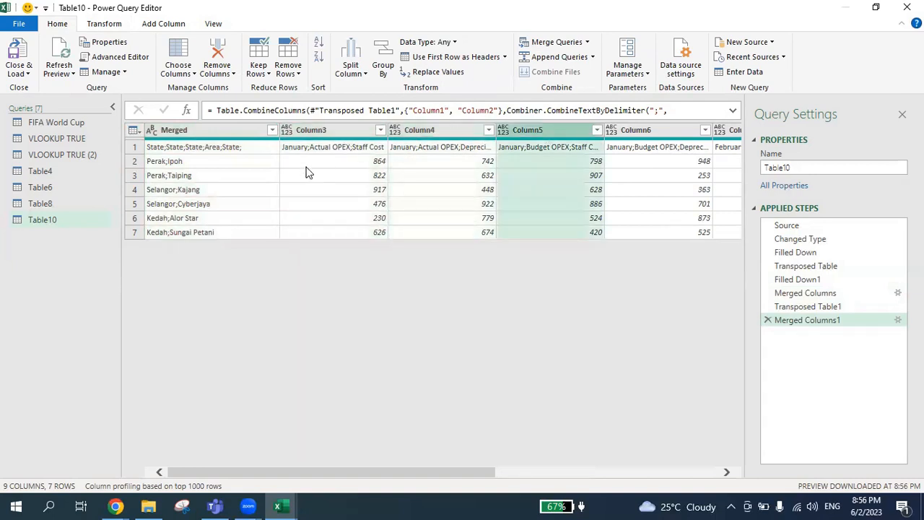
click(135, 150)
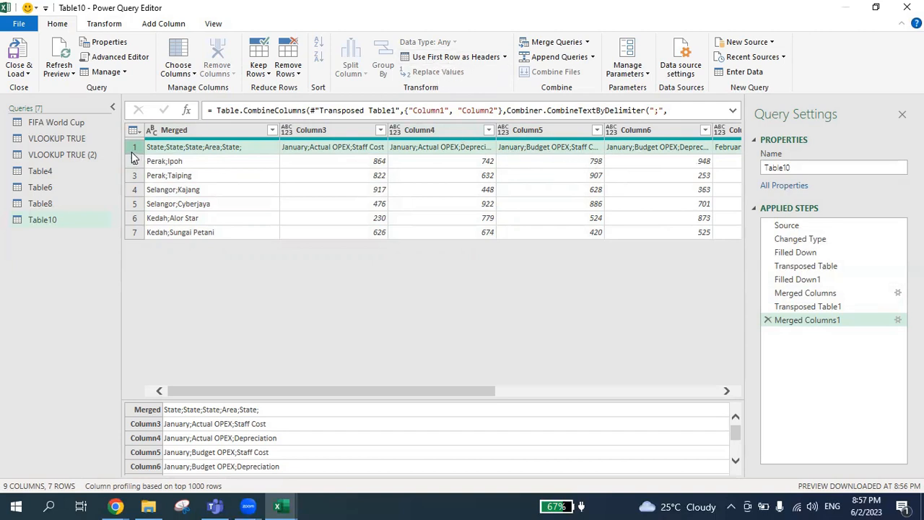
click(437, 57)
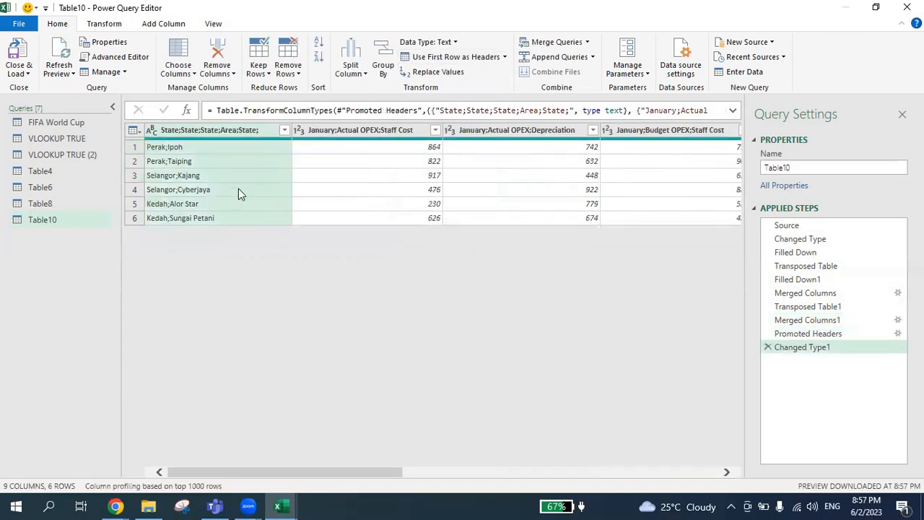
Step: Select all month and OPEX value columns and unpivot them into Attribute and Value columns
click(223, 138)
click(374, 138)
drag(354, 473, 671, 472)
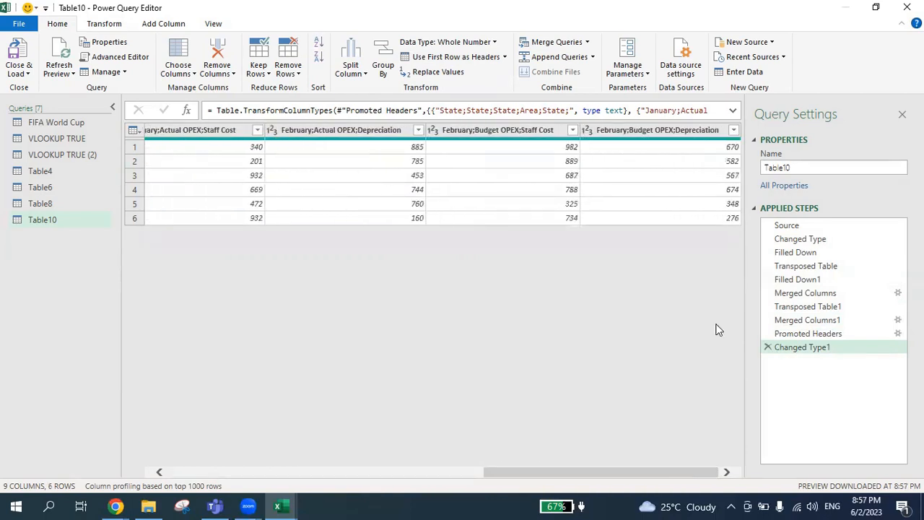
shift+click(617, 137)
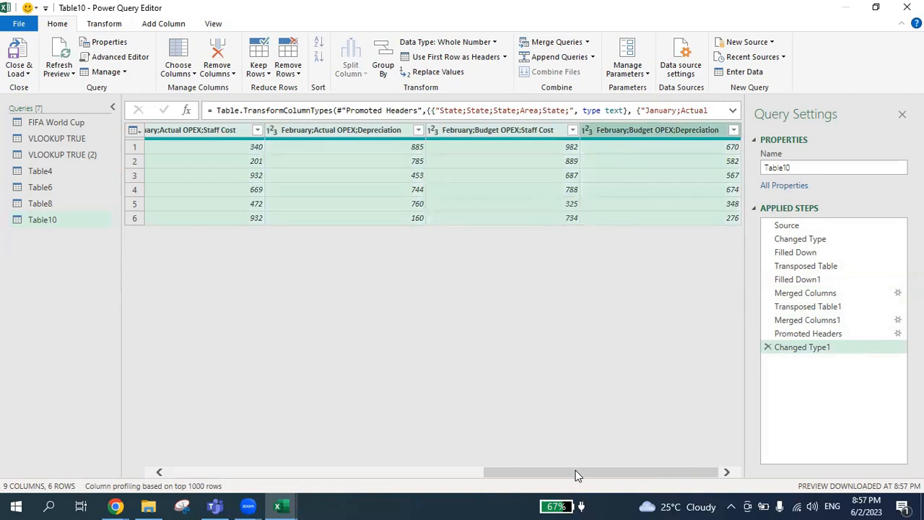
drag(578, 475, 202, 475)
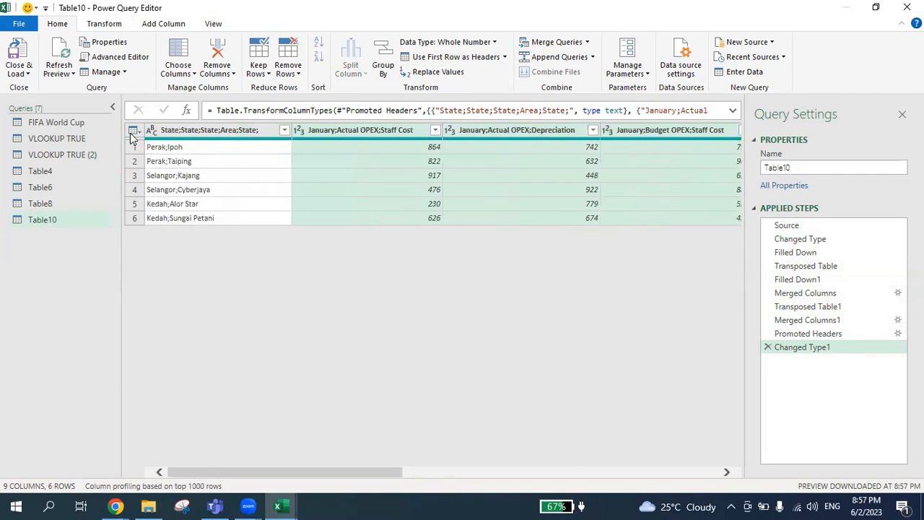
click(104, 25)
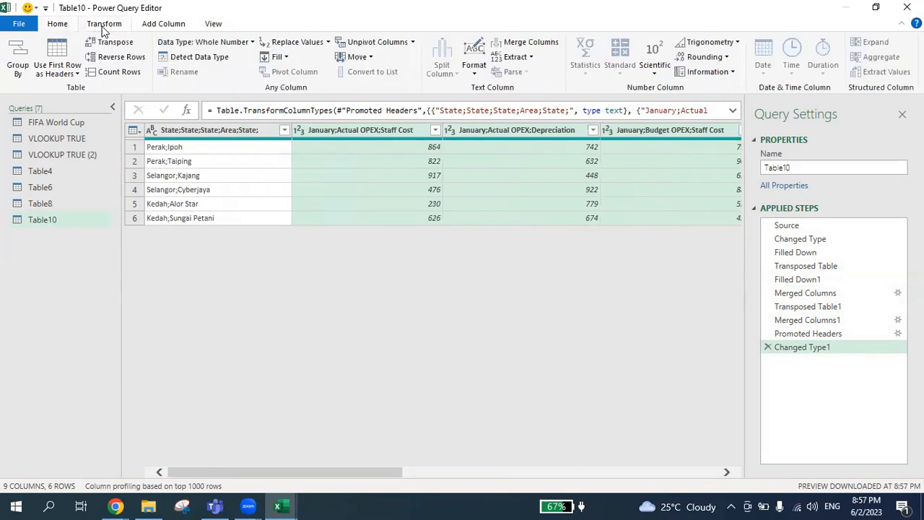
click(369, 43)
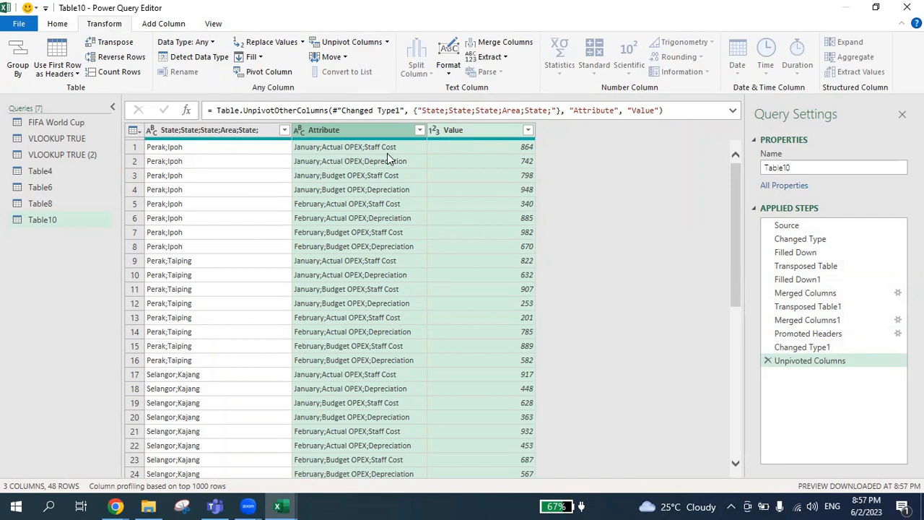
Step: Split the combined state and area column by semicolon at each occurrence of the delimiter
click(223, 129)
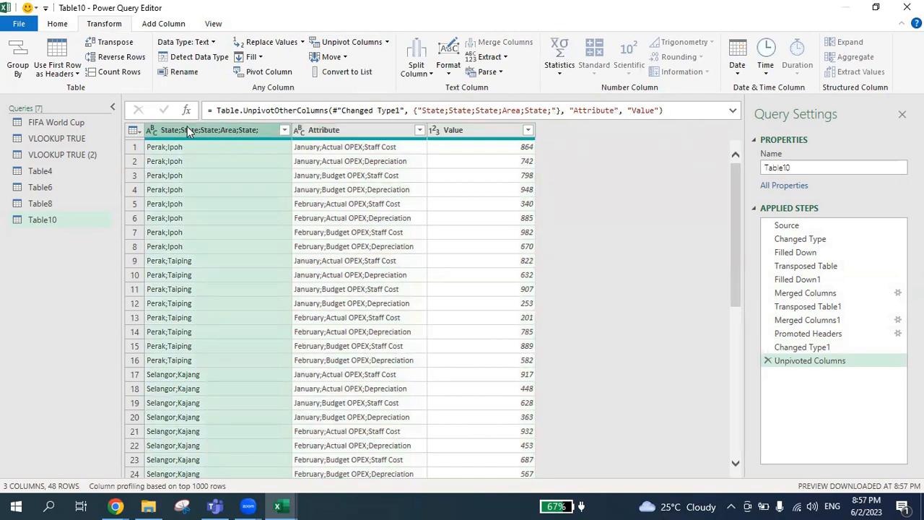
click(425, 77)
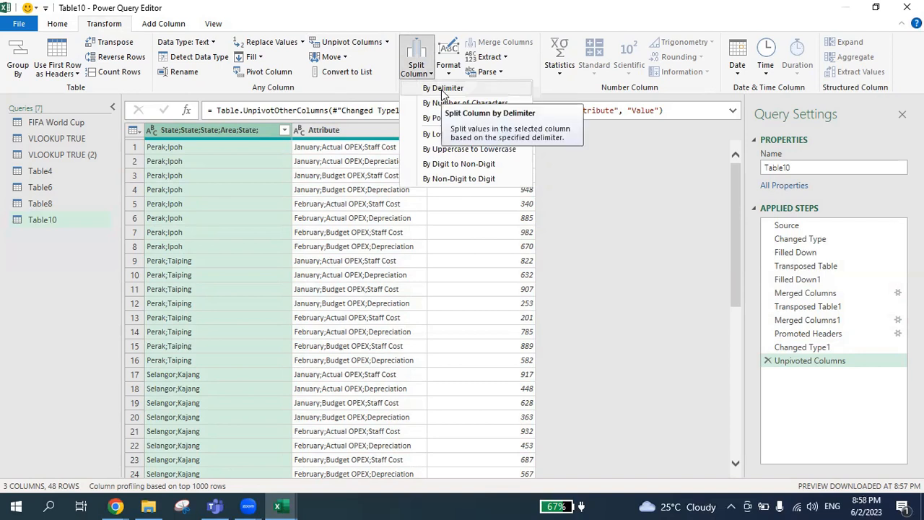
click(442, 89)
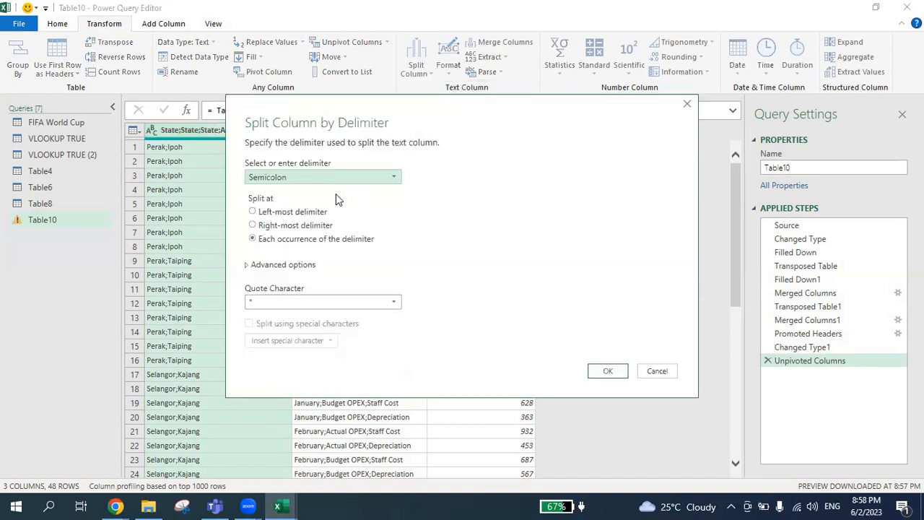
click(609, 373)
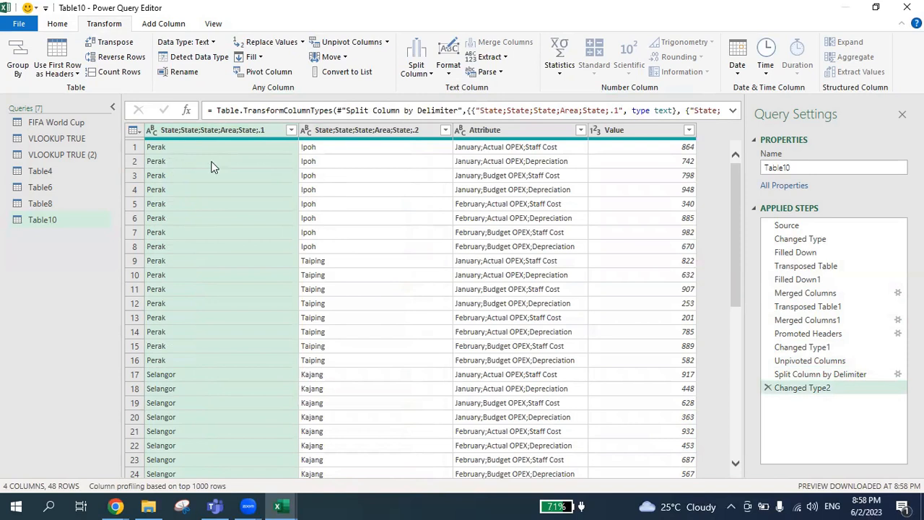
Step: Split the Attribute column by semicolon at each occurrence of the delimiter
click(481, 133)
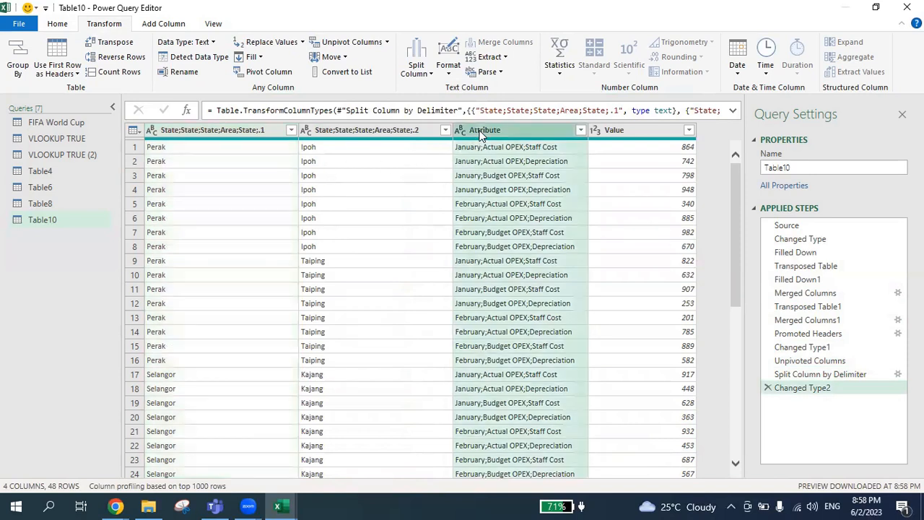
click(408, 57)
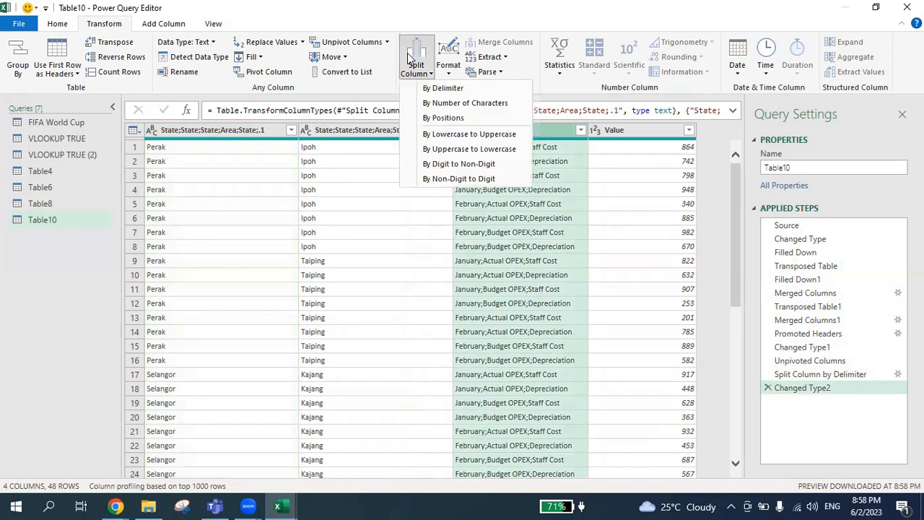
click(443, 89)
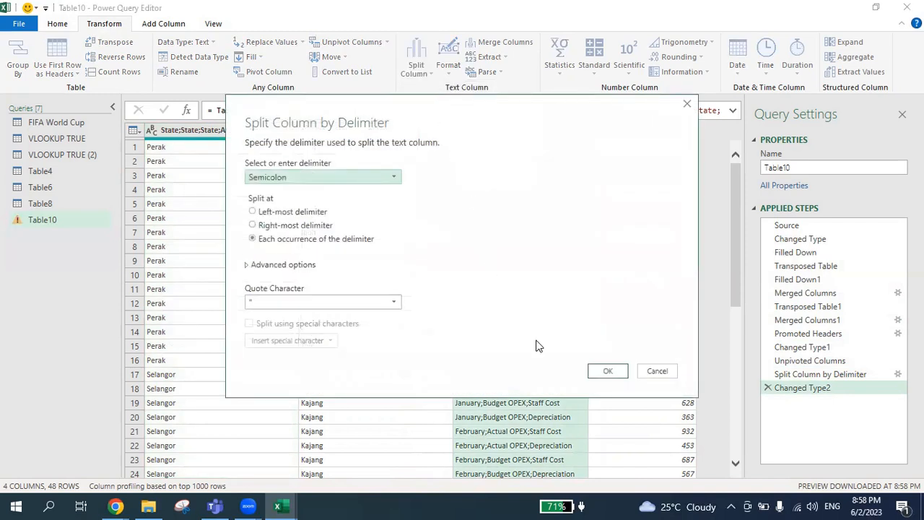
click(625, 372)
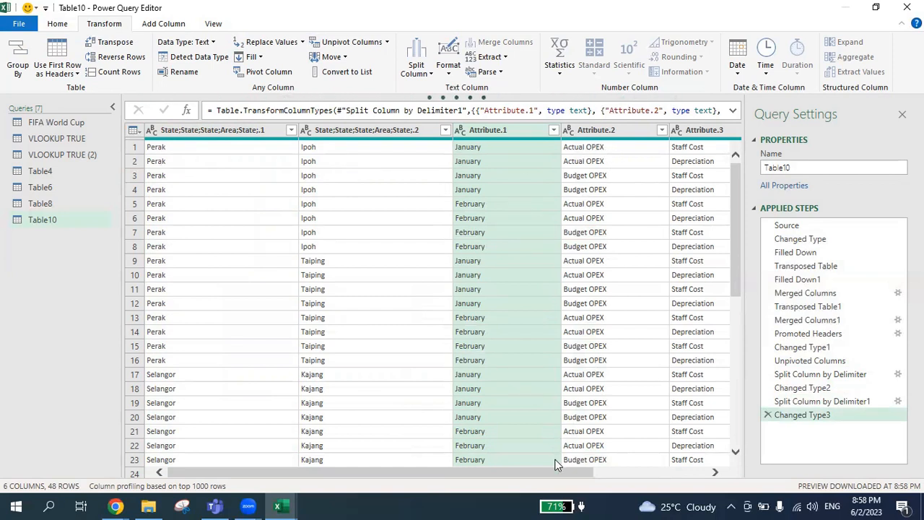
Step: Rename the first split column to State and the second to Area
scroll(557, 471, right, 3)
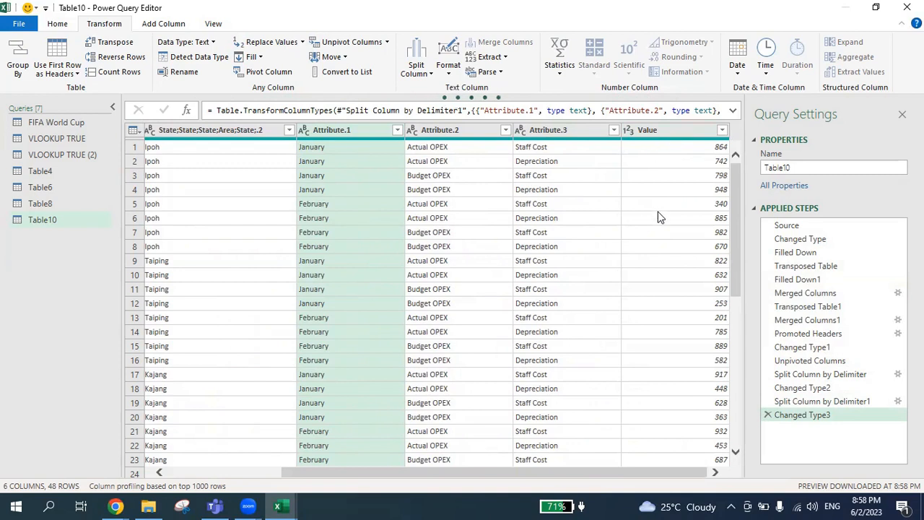
scroll(550, 473, left, 3)
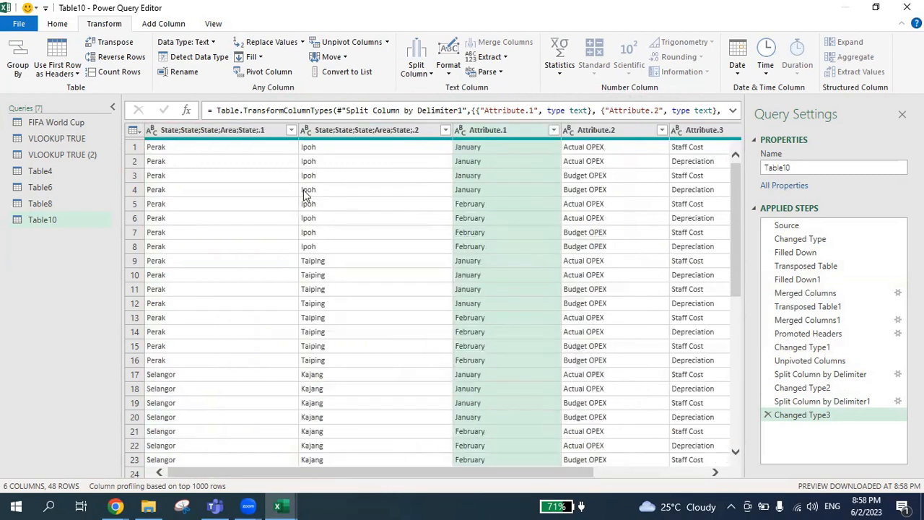
click(213, 130)
double_click(214, 130)
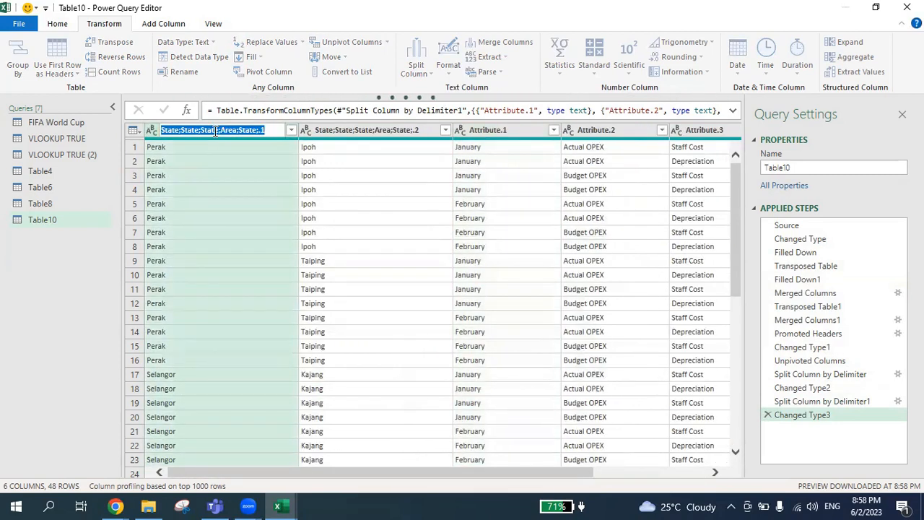
text(State)
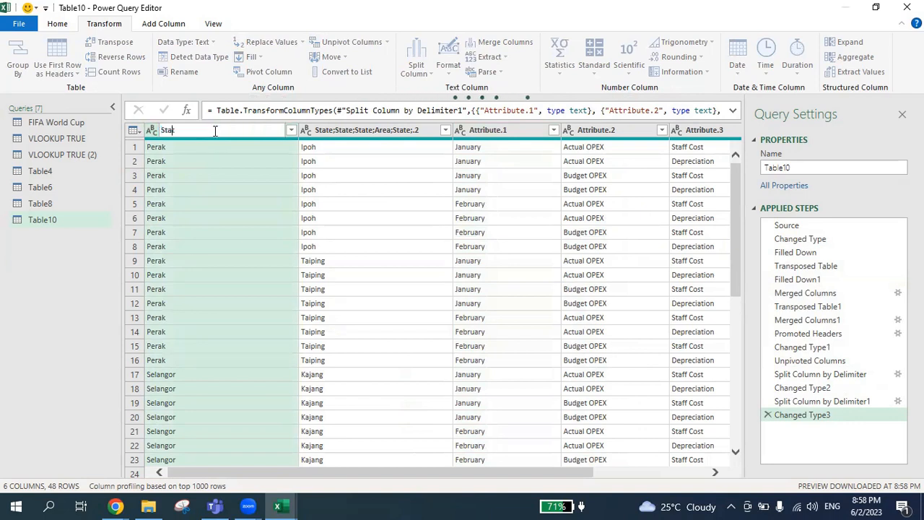
key(Return)
double_click(338, 132)
text(Area)
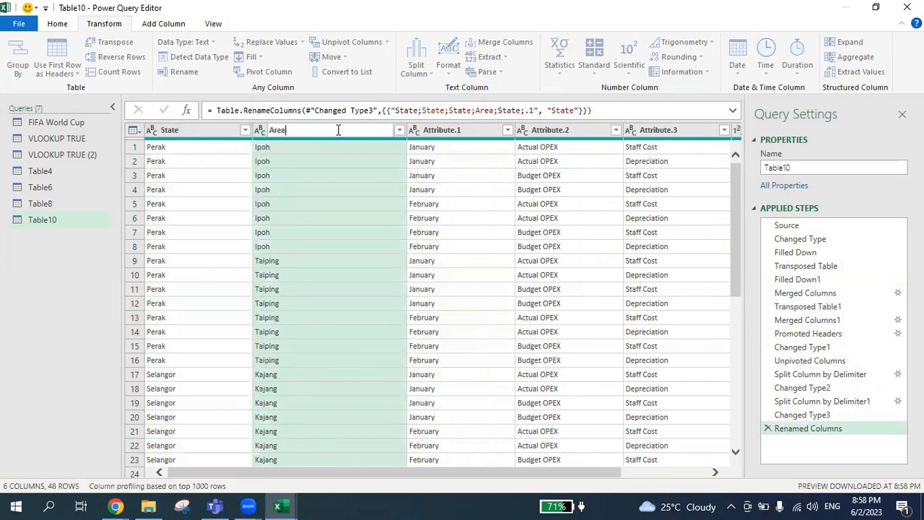
key(Return)
Step: Rename the month column to Months and the budget column to Type
double_click(449, 136)
text(Months)
key(Return)
double_click(514, 130)
text(Typo)
key(BackSpace)
text(ea)
key(Return)
Step: Rename the cost item column to Items
double_click(611, 134)
text(Itt)
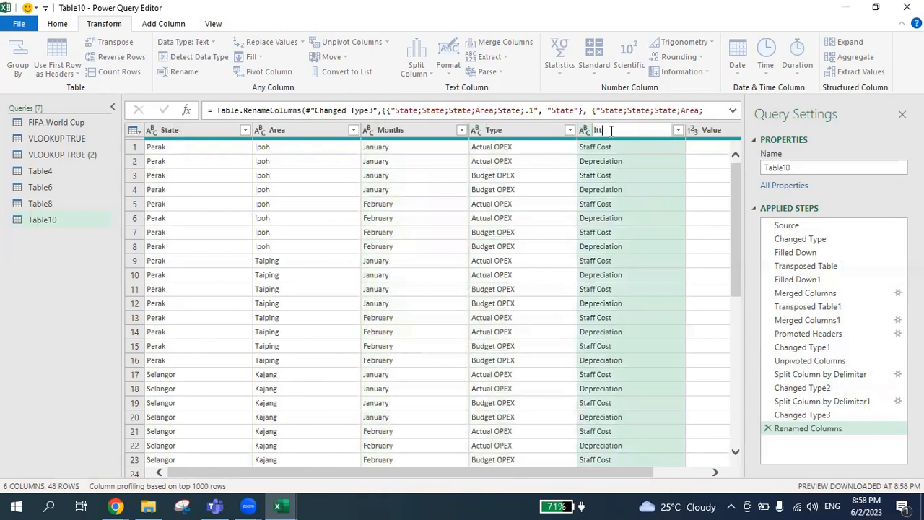
key(BackSpace)
text(ems)
Step: Rename the Value column to RM and close and load the query to the worksheet
double_click(710, 131)
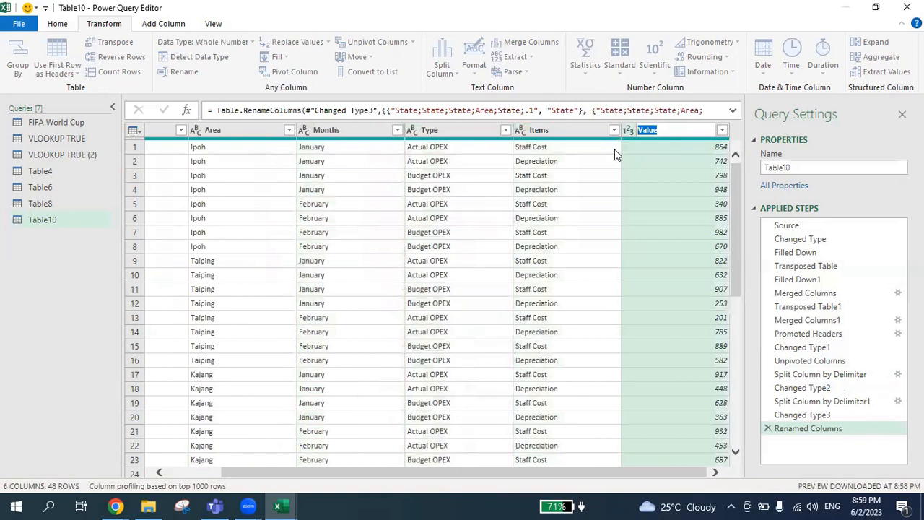
text(RM)
key(Return)
click(56, 26)
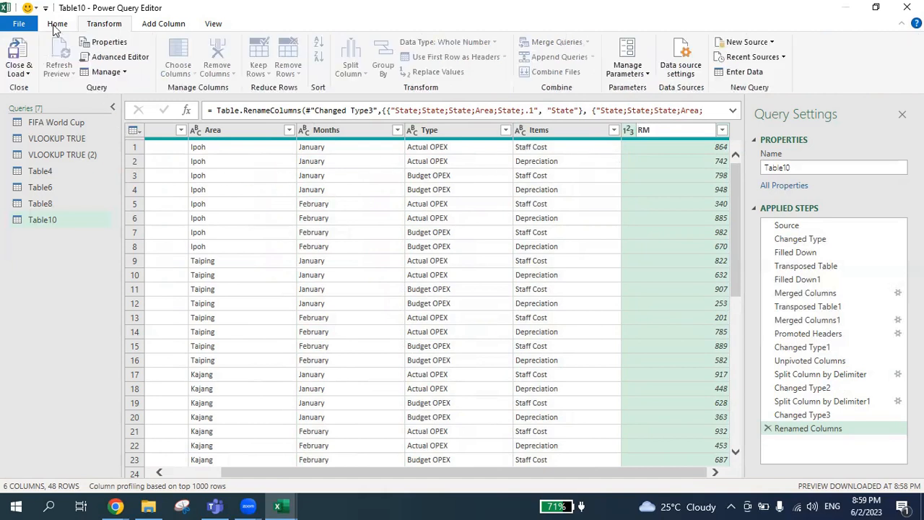
click(16, 48)
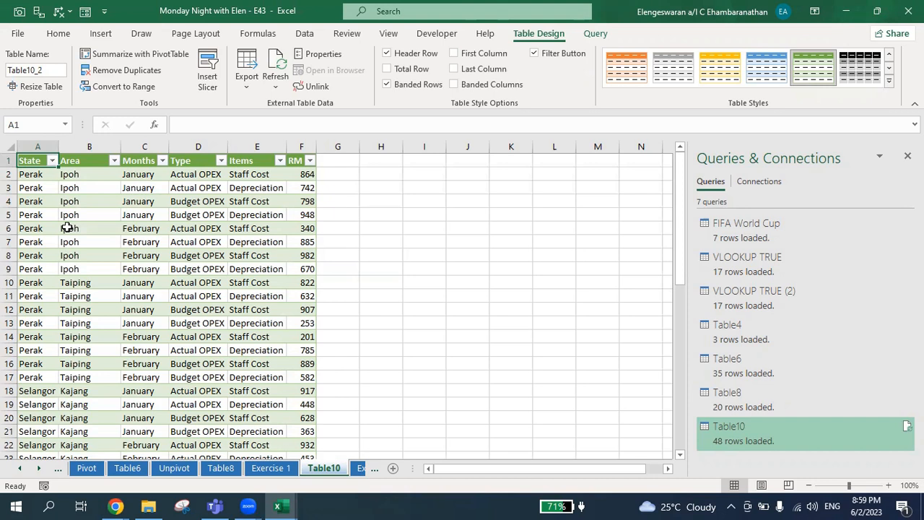
Step: Compare the original multi-level table on the Exercise 2 sheet with the loaded flat Table10 sheet
click(361, 469)
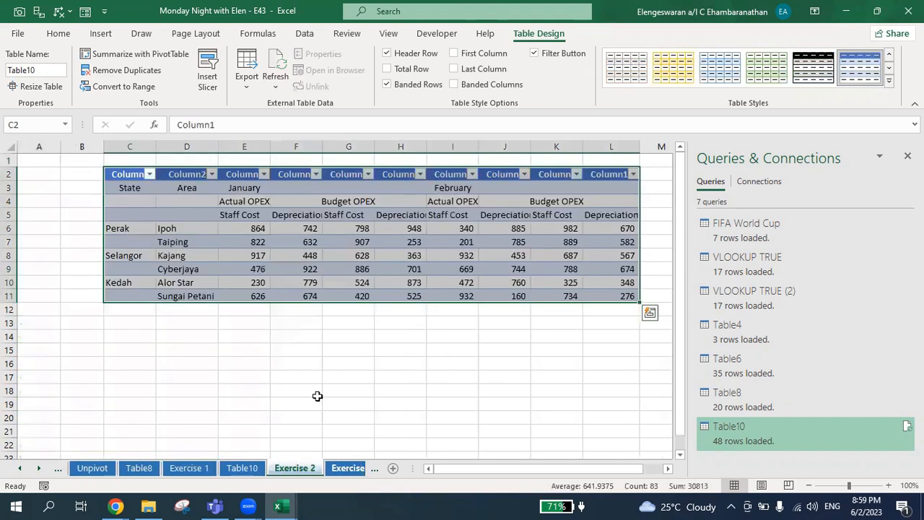
click(129, 188)
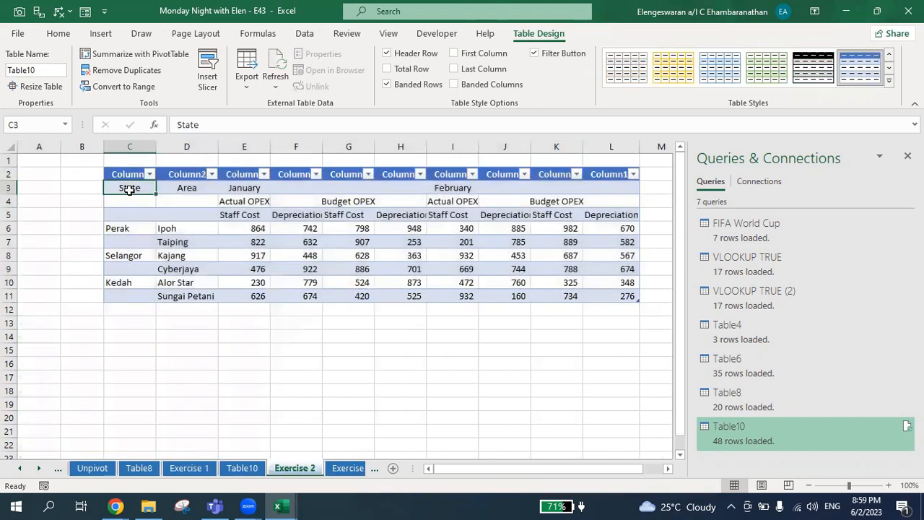
drag(130, 188, 130, 283)
drag(179, 194, 195, 293)
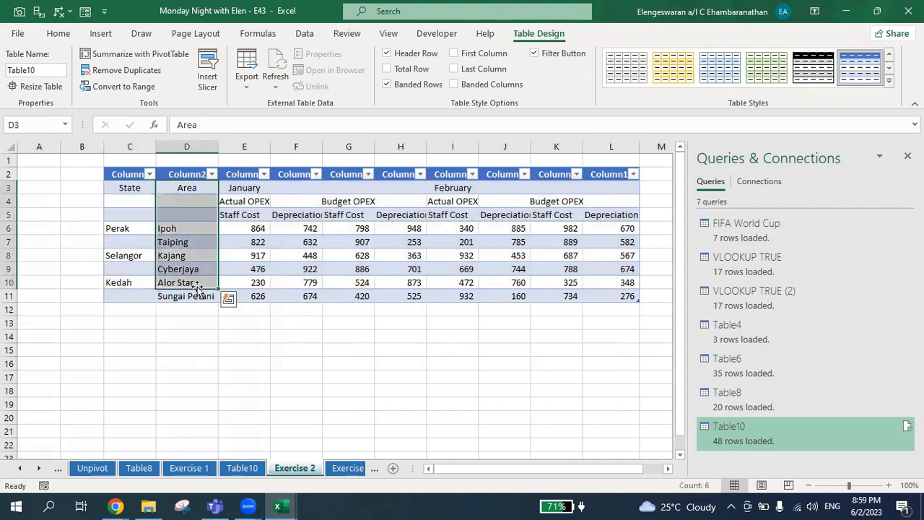
click(244, 187)
drag(244, 188, 593, 303)
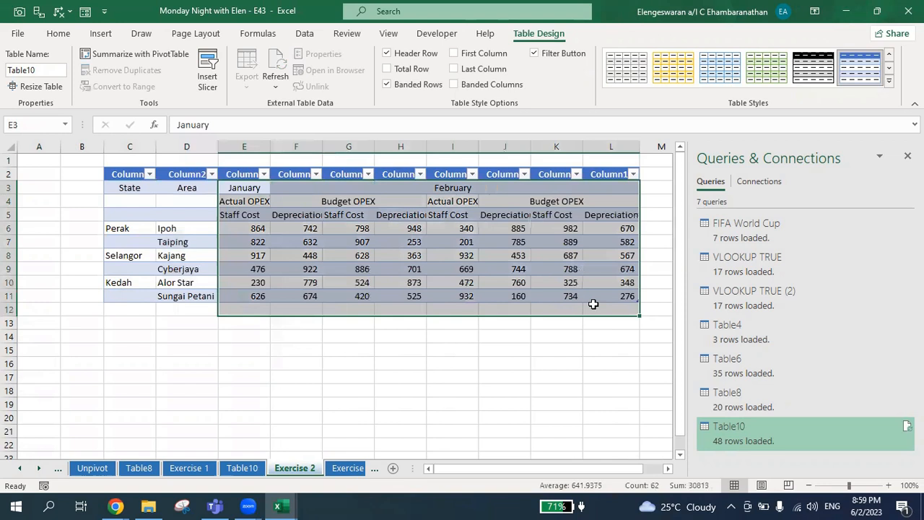
click(245, 469)
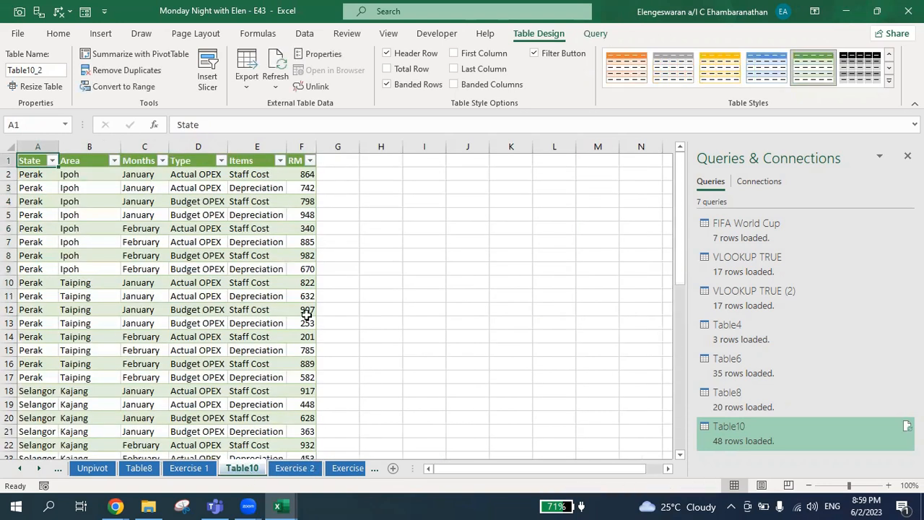